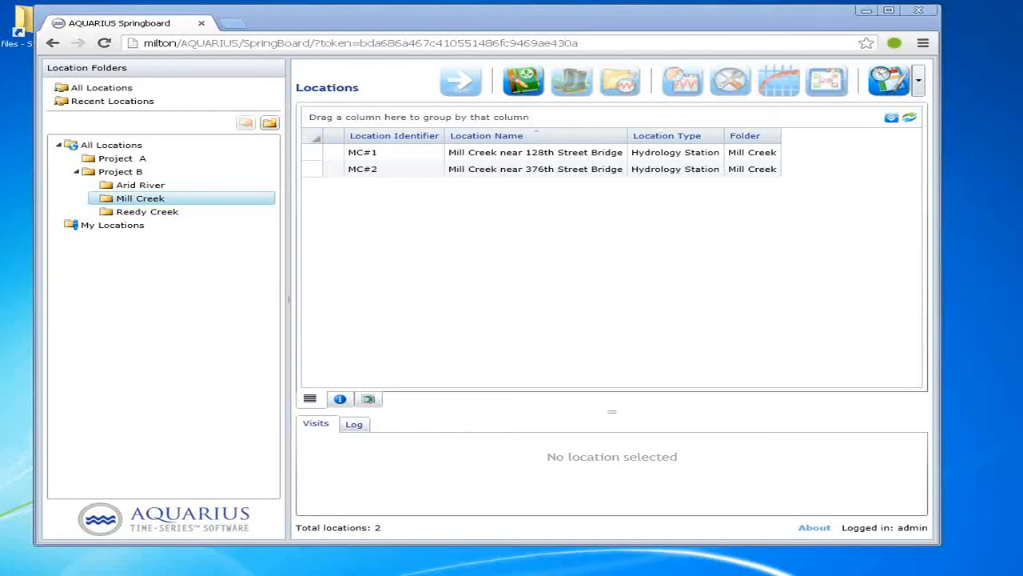
# Open the Reporting Toolbox for the Discharge.Computed@MC#1 data set of location MC#1
pyautogui.click(360, 155)
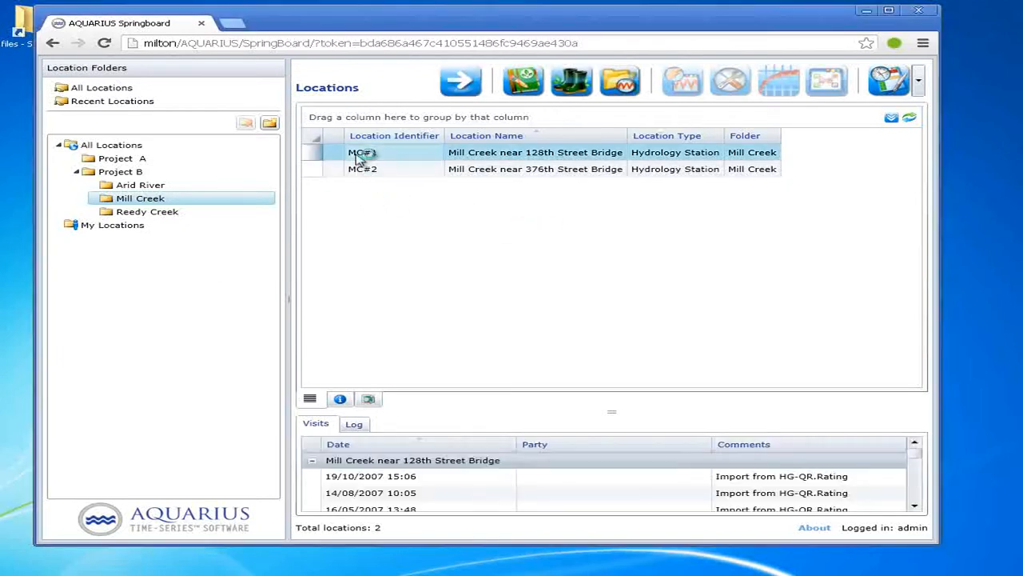
pyautogui.click(460, 81)
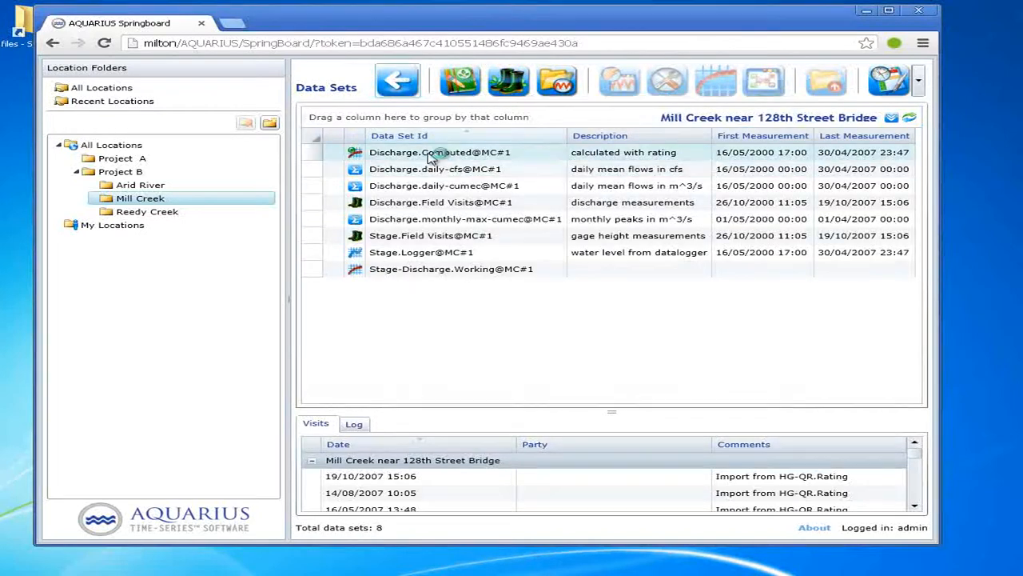
pyautogui.click(431, 158)
pyautogui.click(889, 80)
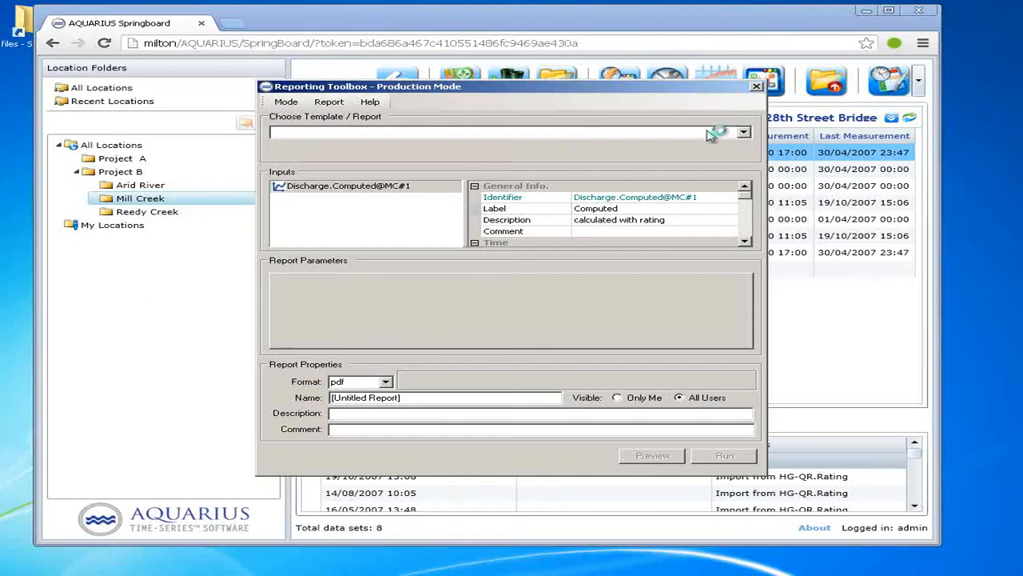
# Choose the Daily Mean by Year [System] template and generate a preview of the report
pyautogui.click(743, 133)
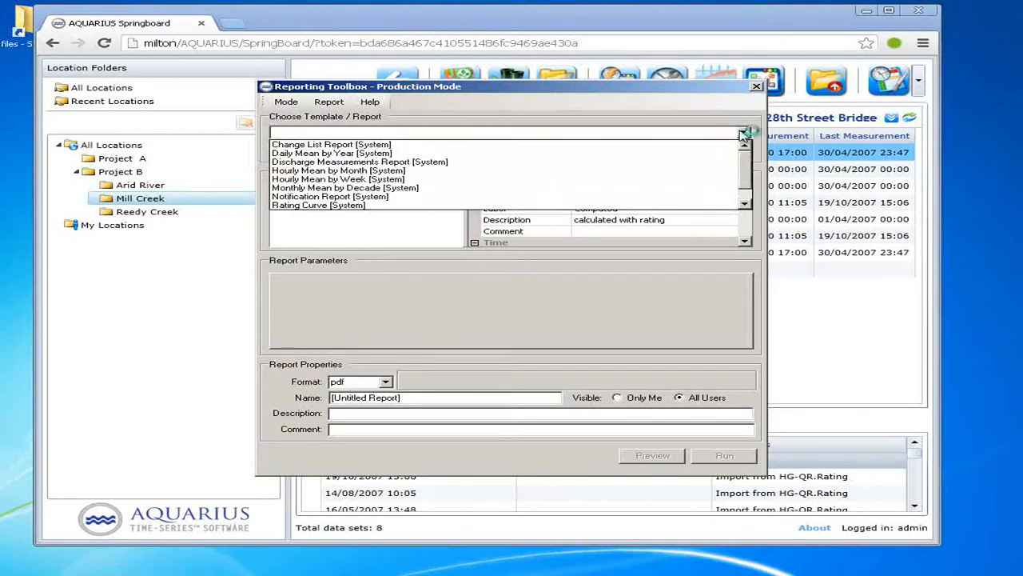
pyautogui.click(414, 157)
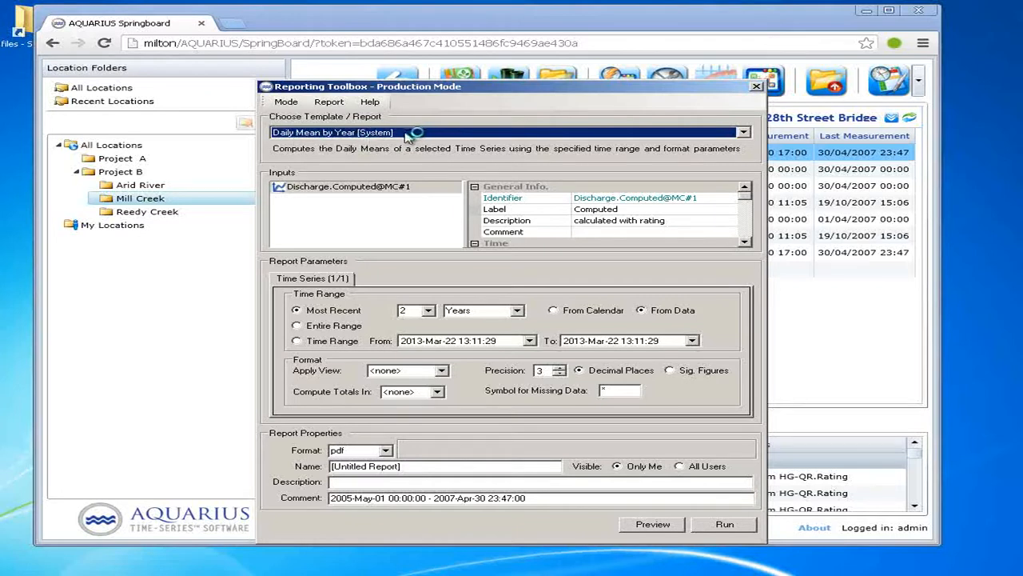
pyautogui.click(654, 526)
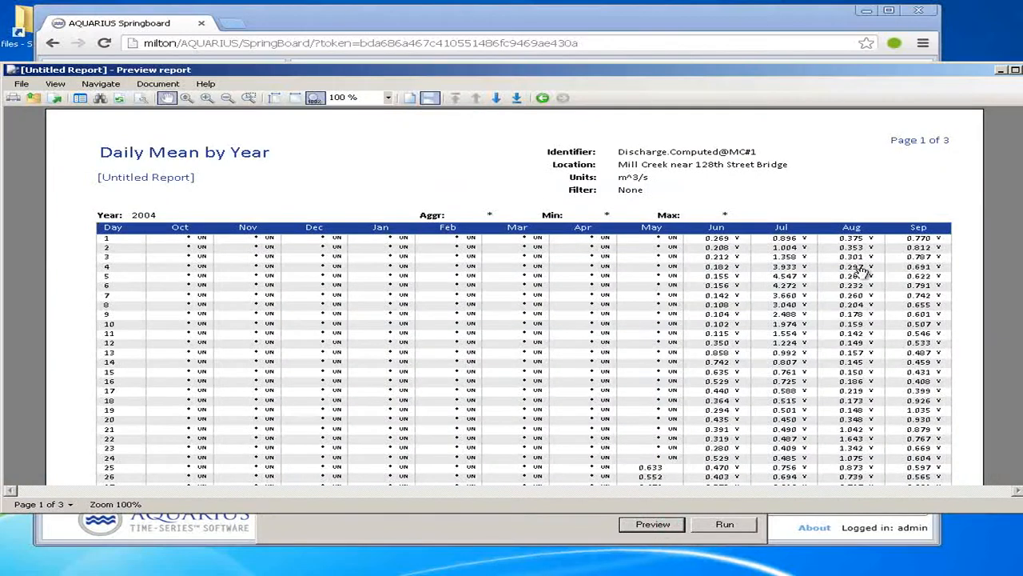
# Examine the daily mean tables across the previewed pages at closer and wider zoom, and close the preview
pyautogui.scroll(-10, 754, 214)
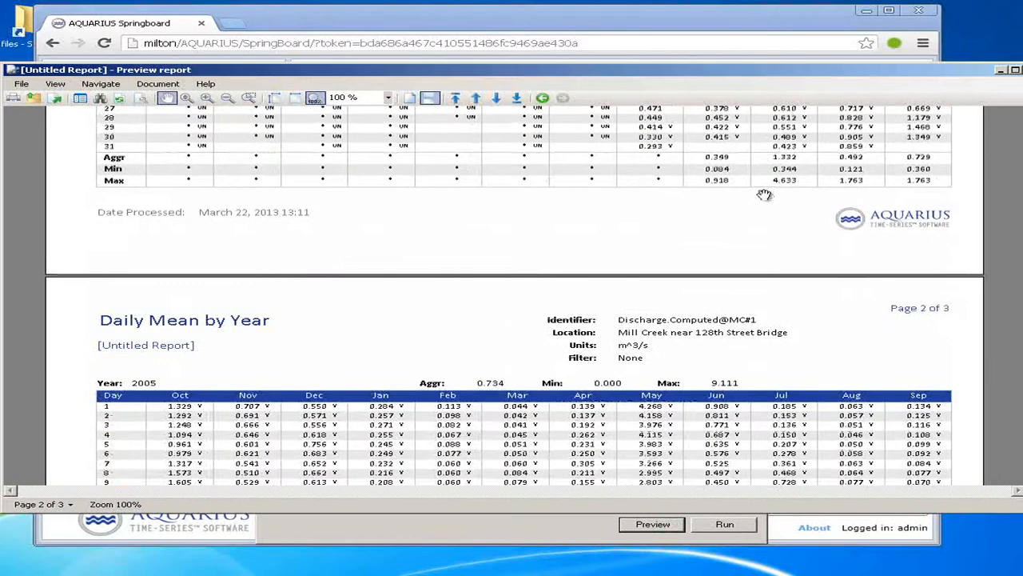
pyautogui.scroll(-9, 764, 195)
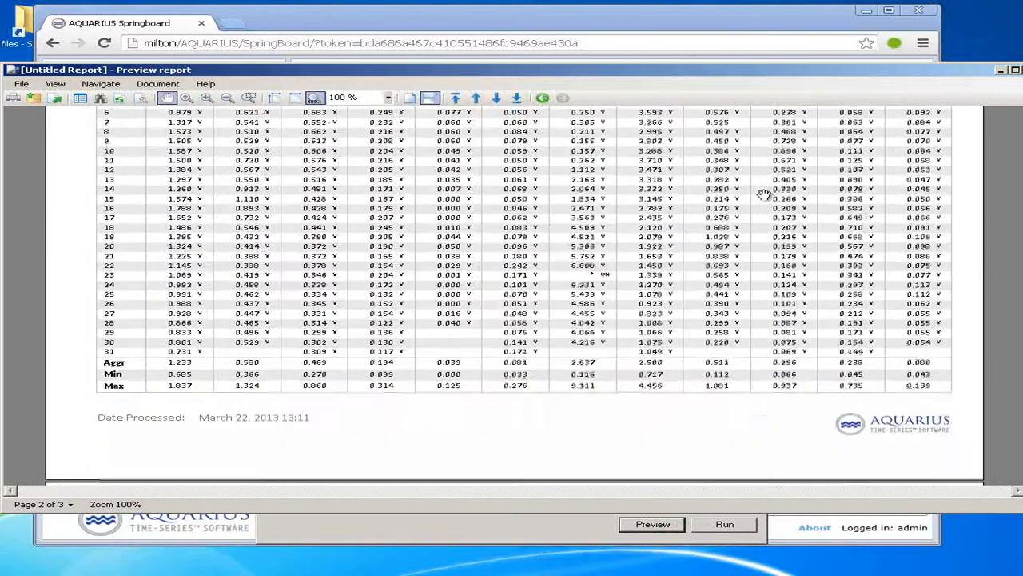
pyautogui.click(207, 98)
pyautogui.click(243, 184)
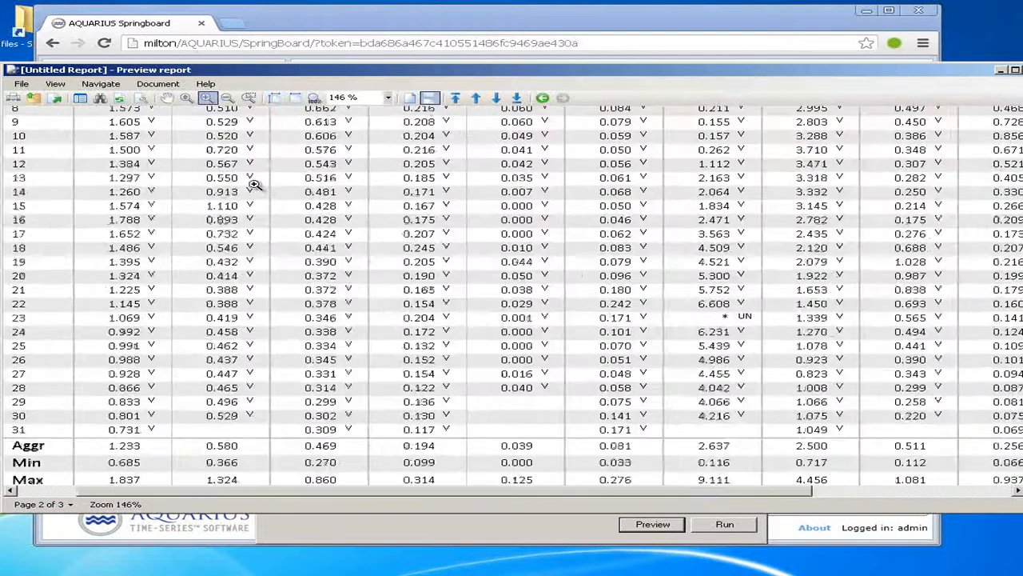
pyautogui.click(227, 97)
pyautogui.click(311, 172)
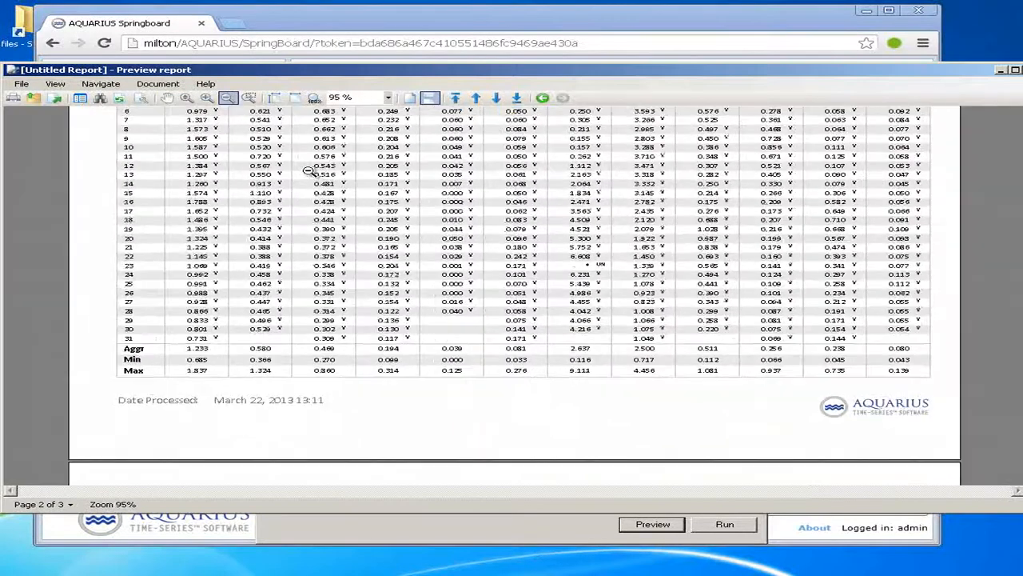
pyautogui.scroll(5, 350, 174)
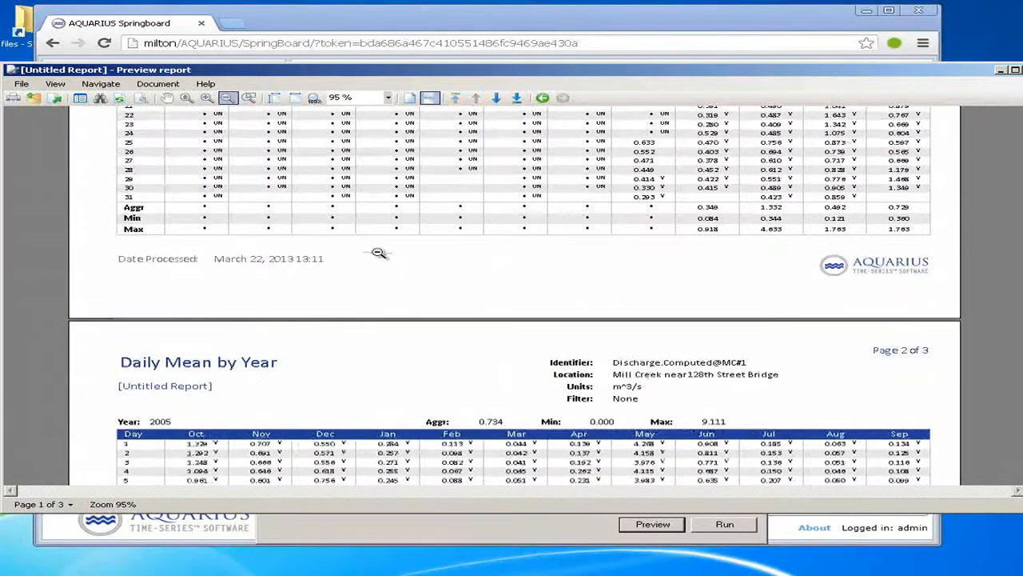
pyautogui.scroll(5, 378, 253)
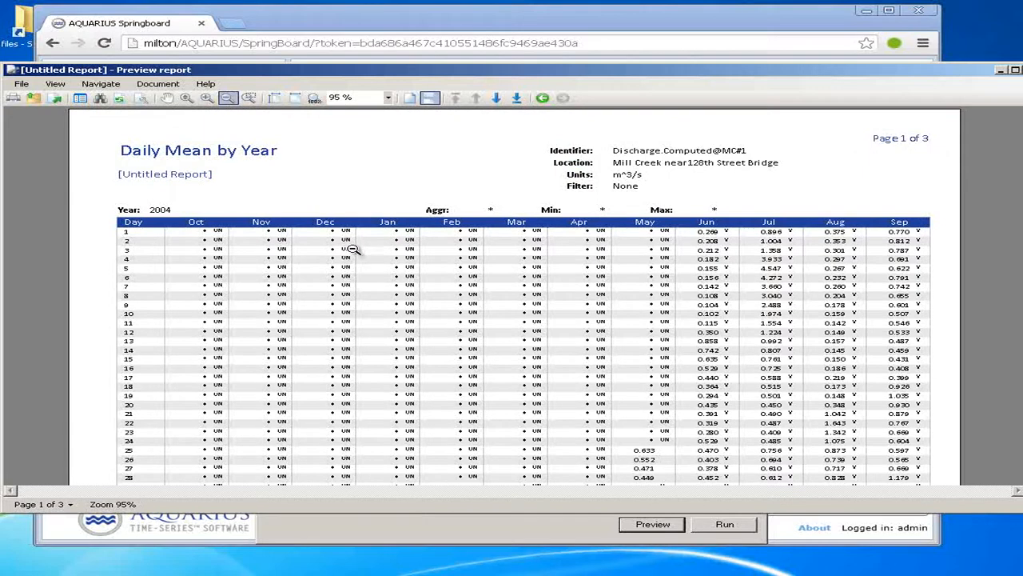
pyautogui.doubleClick(11, 71)
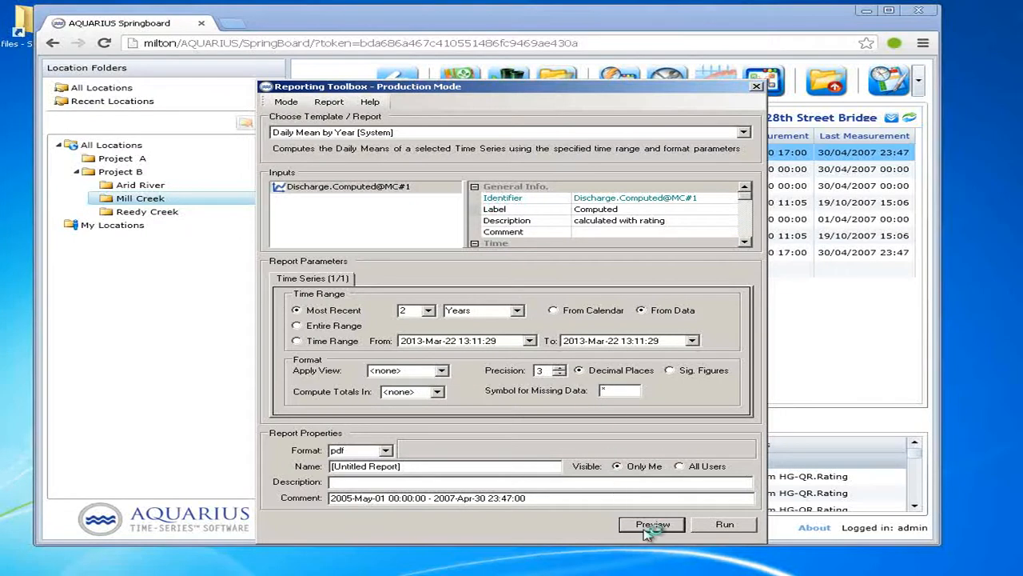
# Run the report and save the output as test1.pdf in C:\Temp\files
pyautogui.click(748, 529)
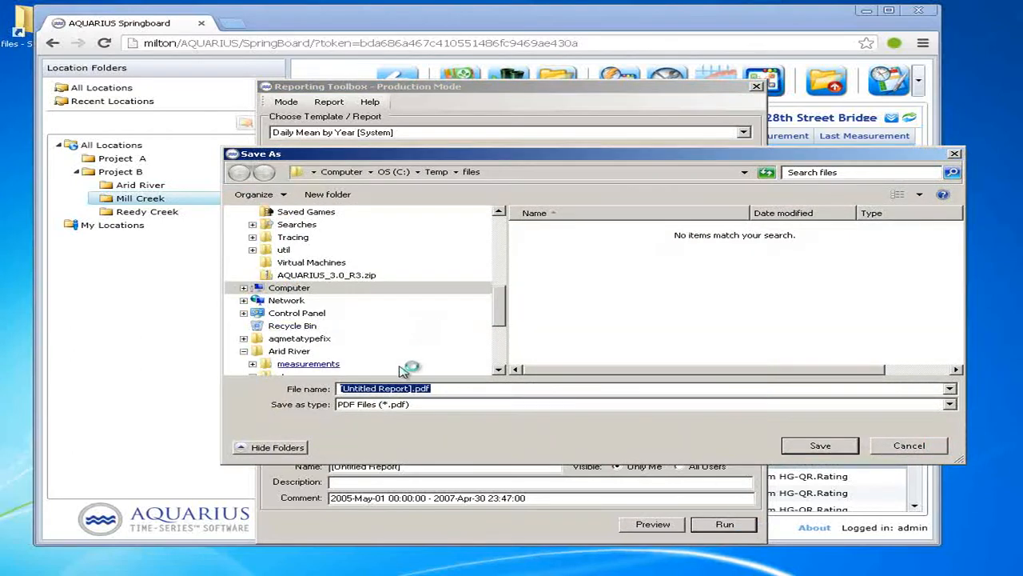
pyautogui.click(415, 387)
pyautogui.moveTo(414, 388); pyautogui.dragTo(276, 382)
pyautogui.write('test1')
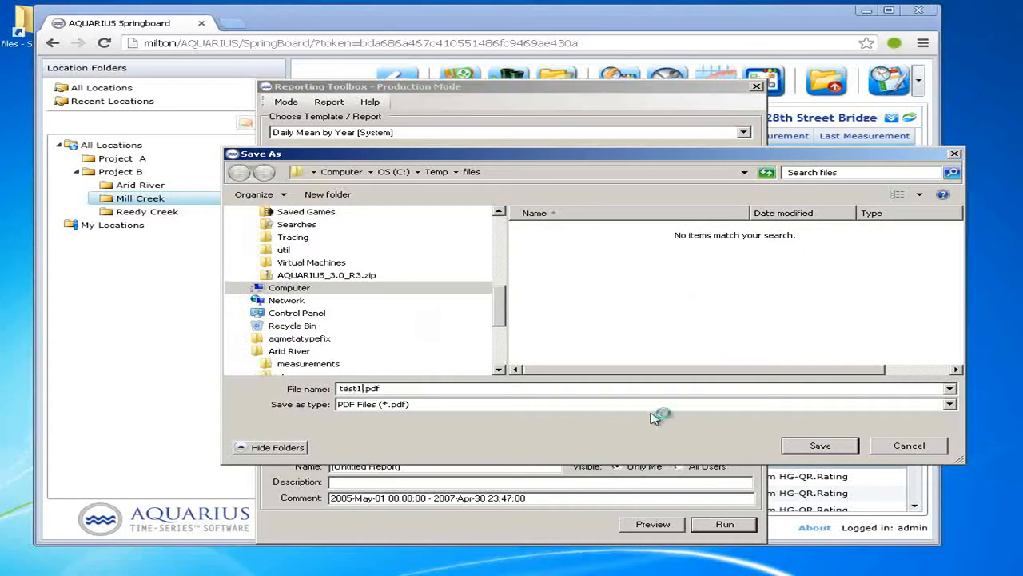
pyautogui.click(817, 447)
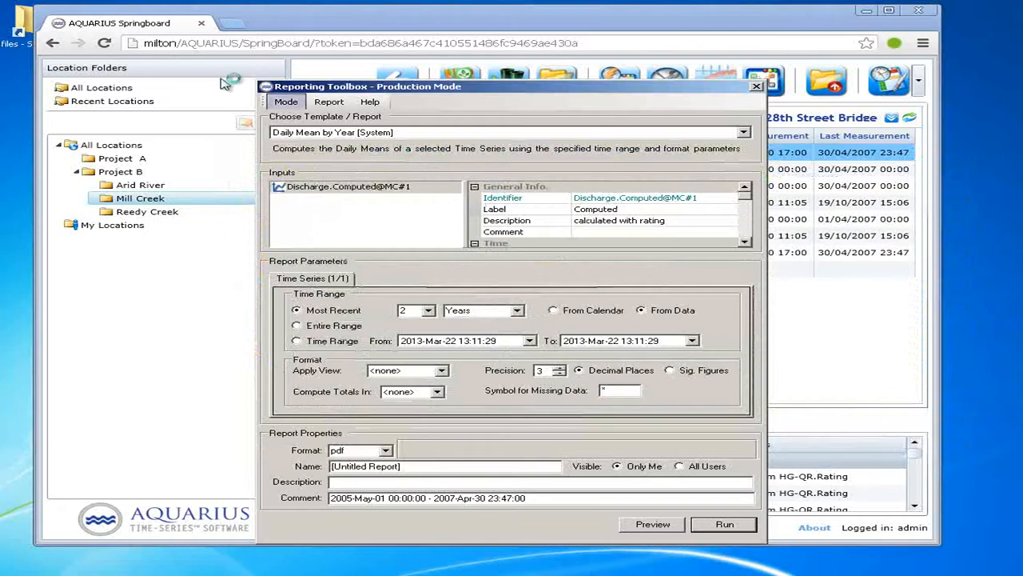
# Open test1.pdf from the files folder on the desktop, review its pages, and close the document and folder
pyautogui.doubleClick(29, 21)
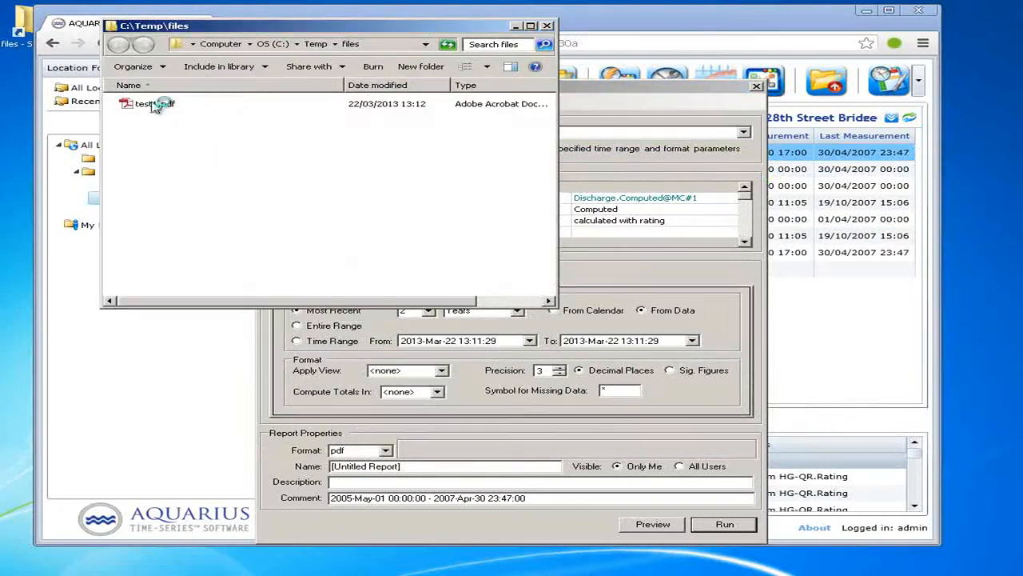
pyautogui.click(160, 111)
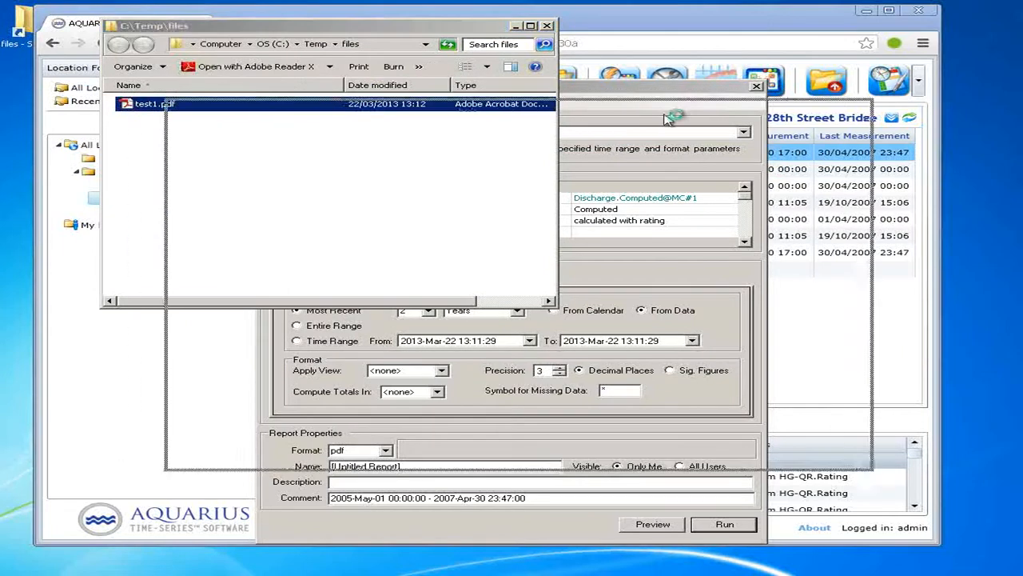
pyautogui.scroll(-6, 543, 232)
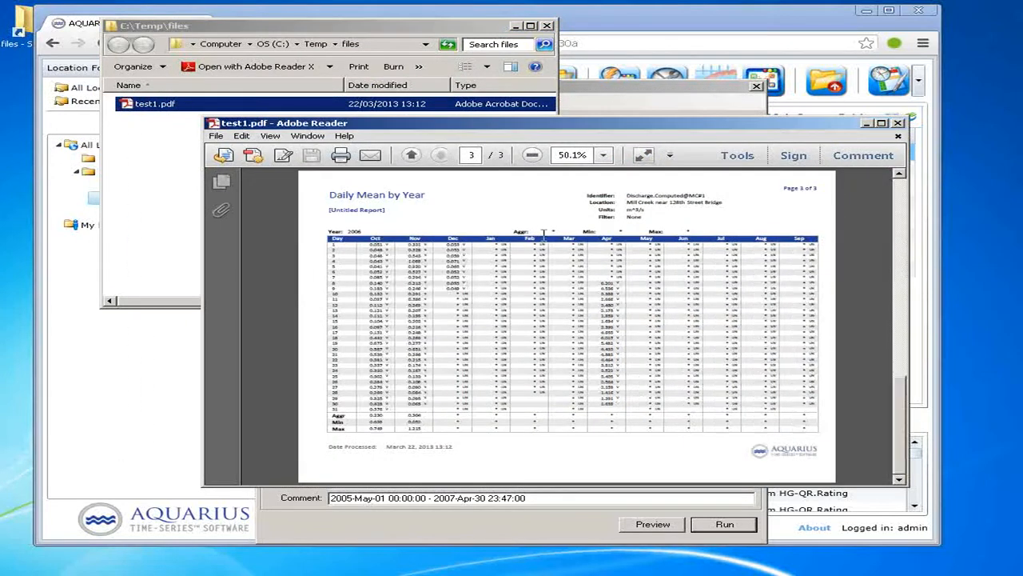
pyautogui.scroll(3, 544, 234)
pyautogui.scroll(3, 544, 231)
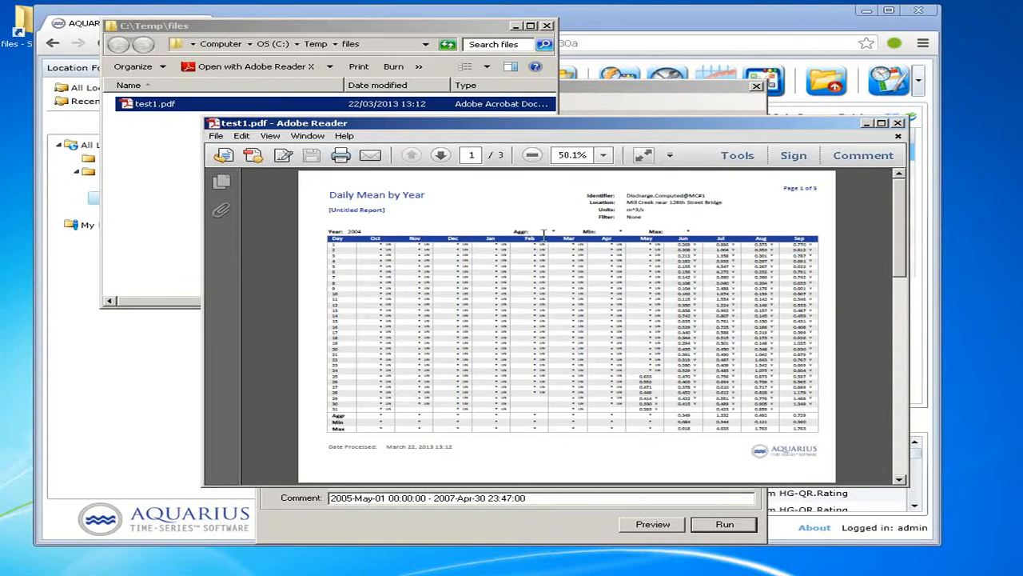
pyautogui.click(900, 124)
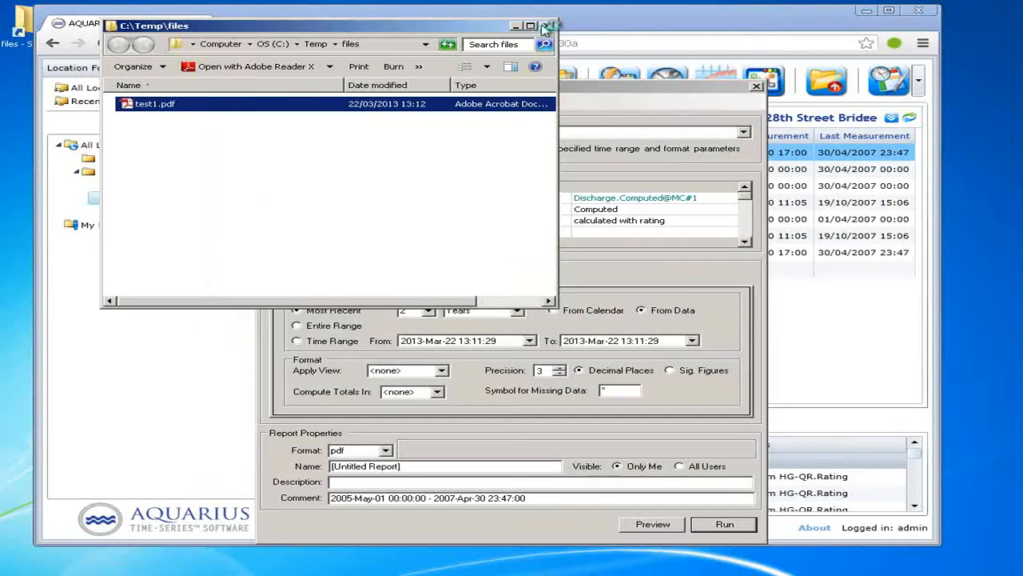
pyautogui.click(547, 26)
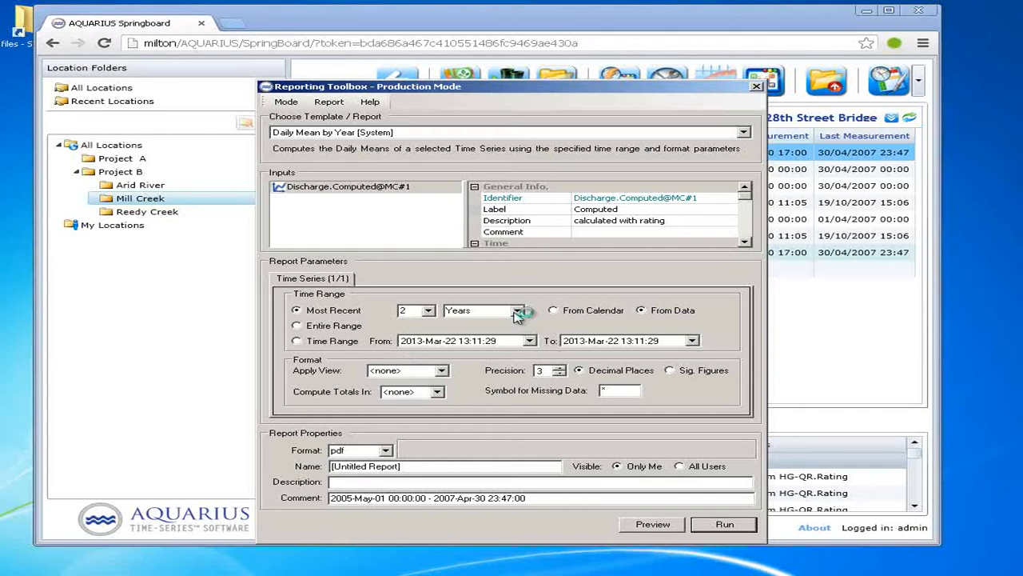
# Set the report's time range to the most recent 5 years, counted from the data
pyautogui.doubleClick(415, 309)
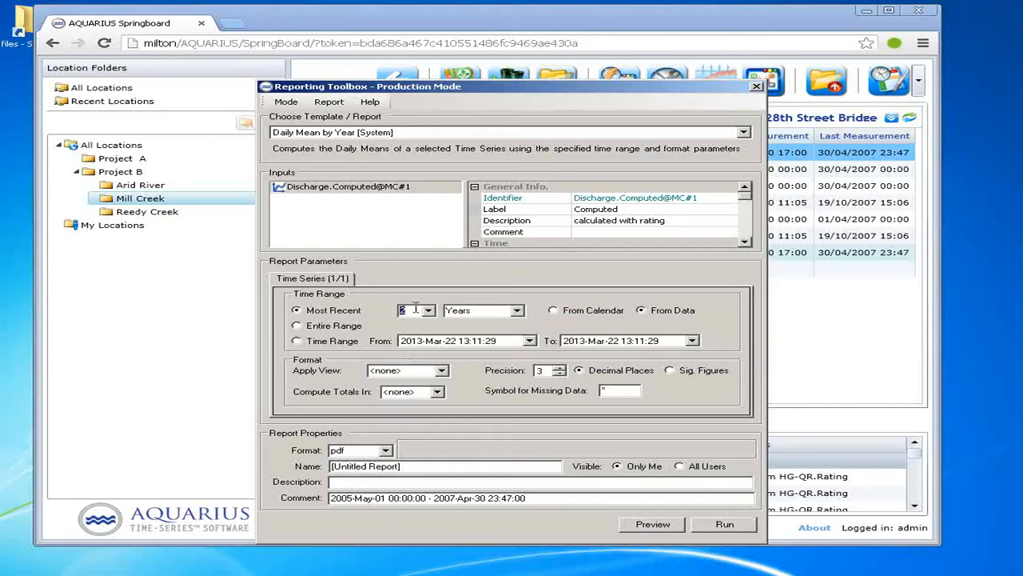
pyautogui.write('5')
pyautogui.click(599, 311)
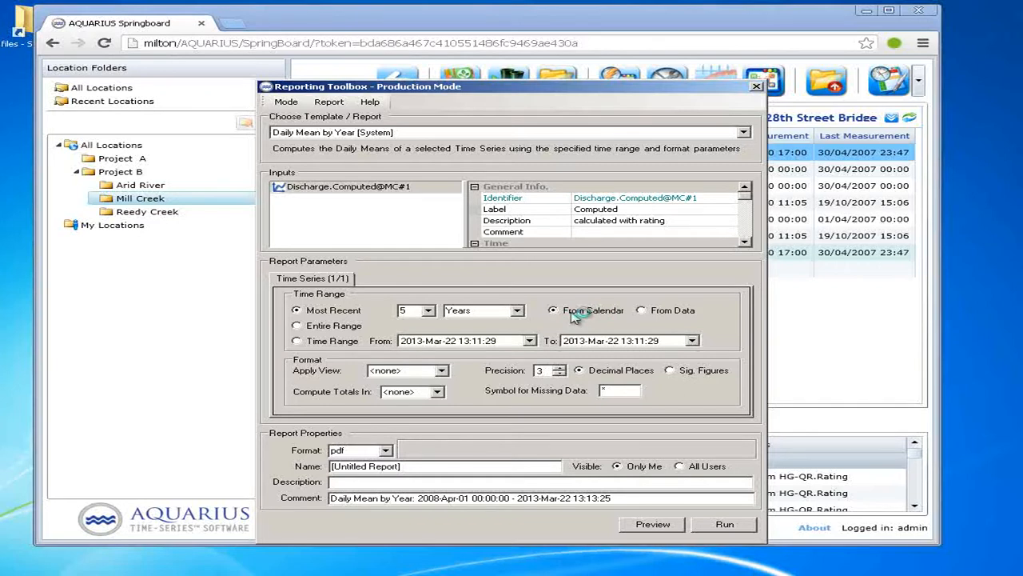
pyautogui.click(642, 311)
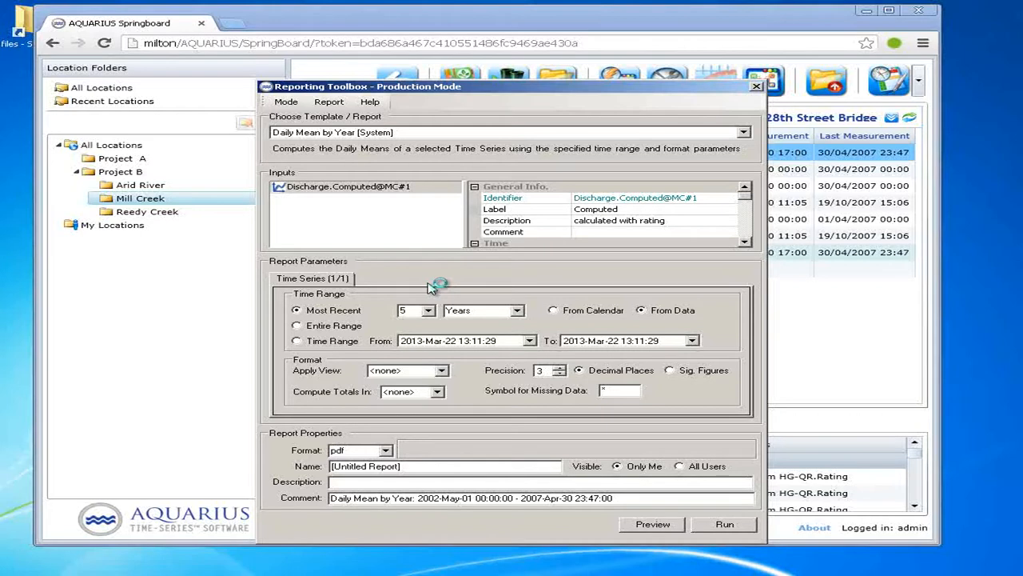
# Set the report precision to 2 decimal places and the missing data symbol to n/a
pyautogui.moveTo(550, 371); pyautogui.dragTo(537, 372)
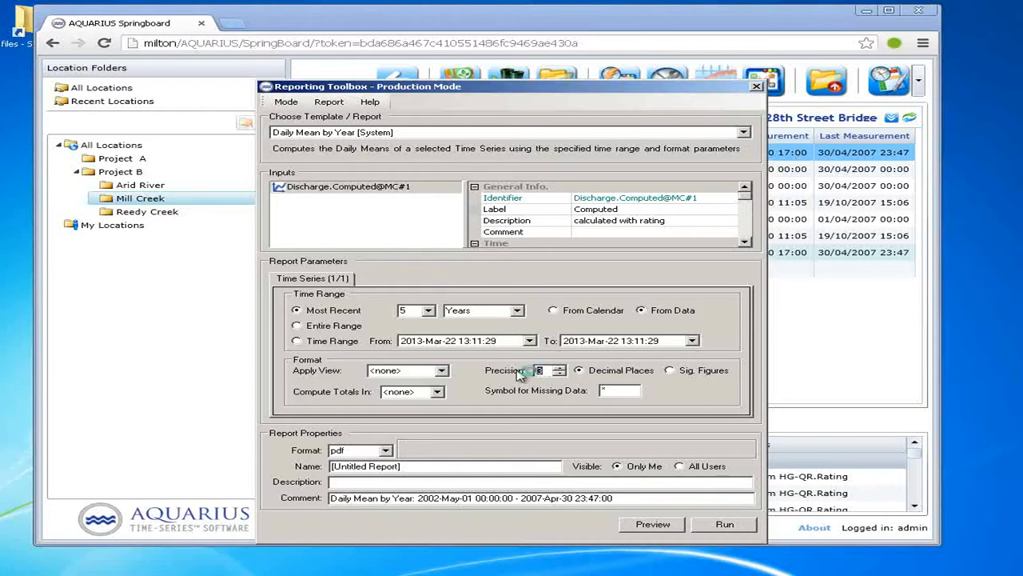
pyautogui.write('2')
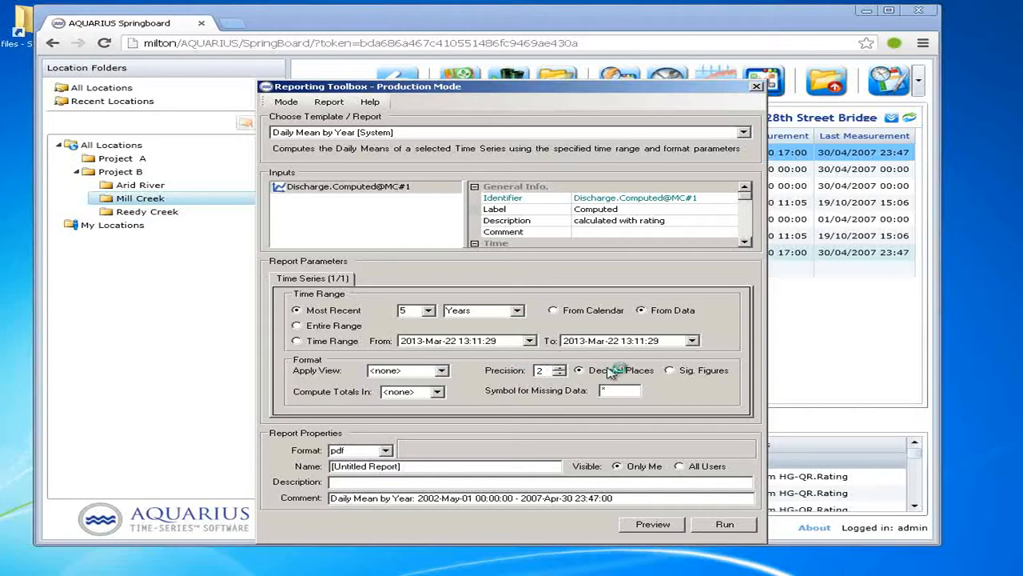
pyautogui.press('Tab')
pyautogui.write('n/a')
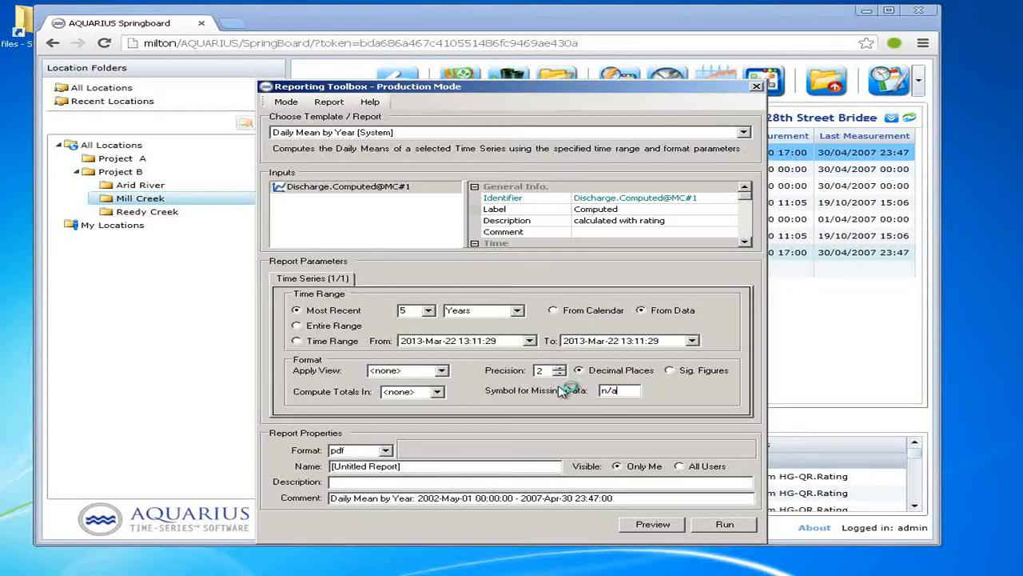
# Set the report output format to txt and generate a new preview
pyautogui.click(385, 450)
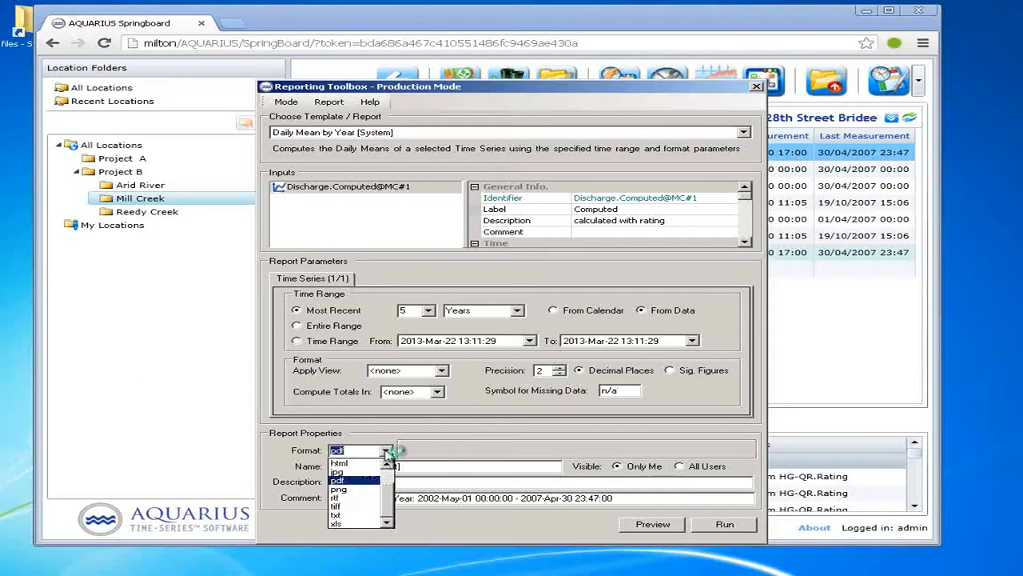
pyautogui.click(363, 515)
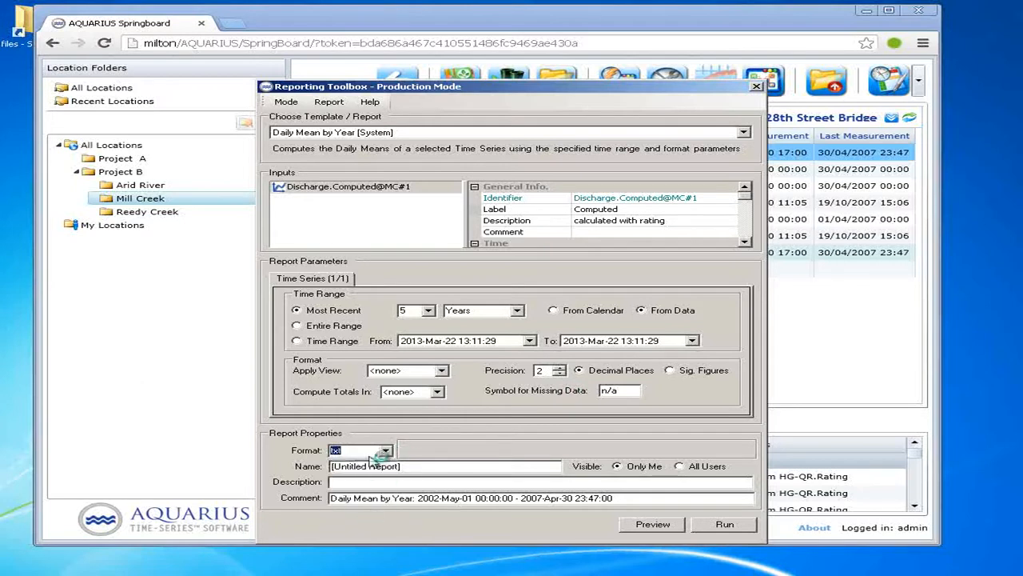
pyautogui.click(648, 524)
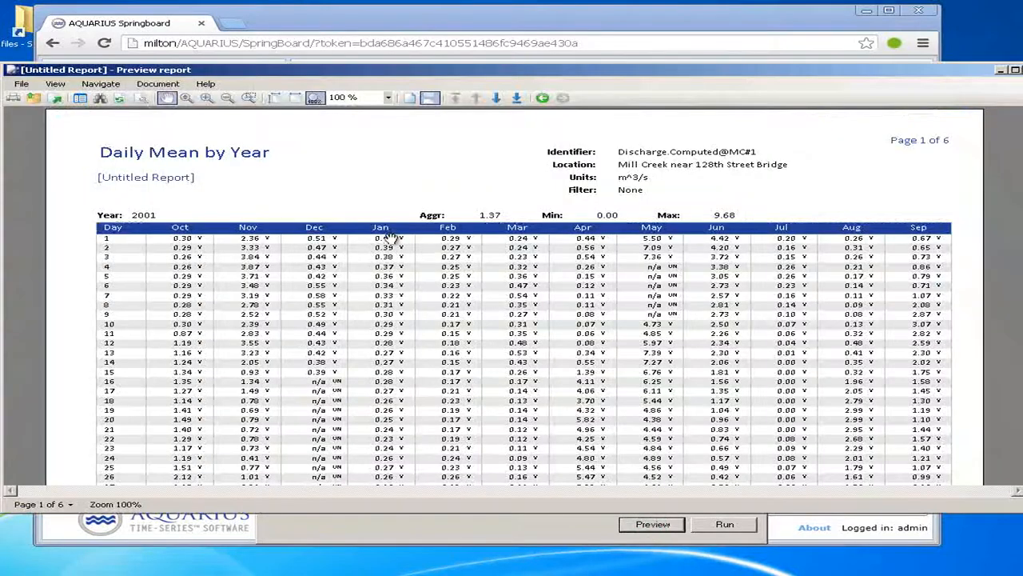
# Check the precision and missing data symbols across the previewed yearly pages, and close the preview
pyautogui.scroll(-5, 592, 252)
pyautogui.scroll(-10, 592, 248)
pyautogui.scroll(-10, 581, 224)
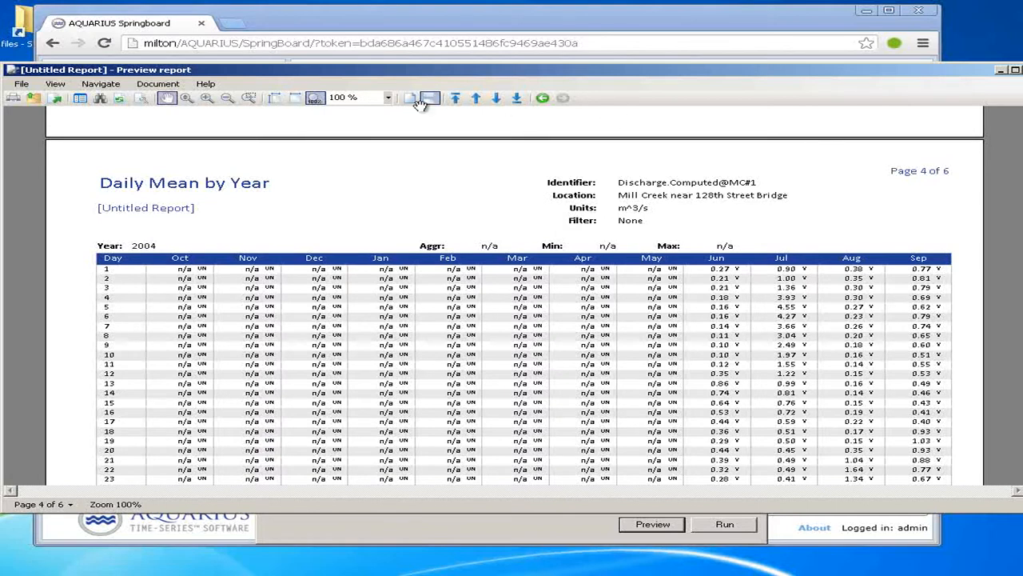
pyautogui.doubleClick(12, 70)
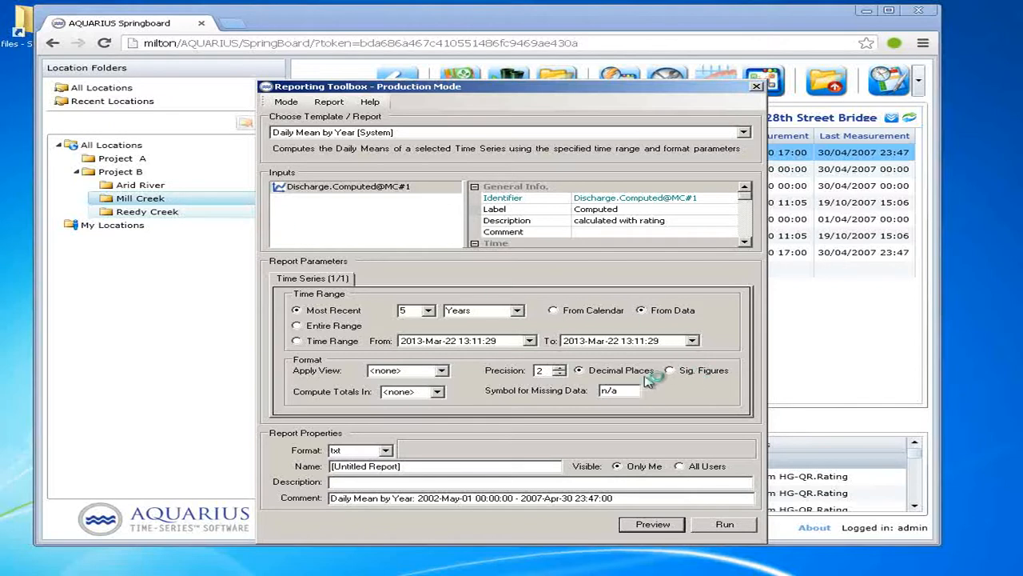
# Save the customized Daily Mean by Year settings as a new report labelled "5 years, txt file"
pyautogui.click(403, 312)
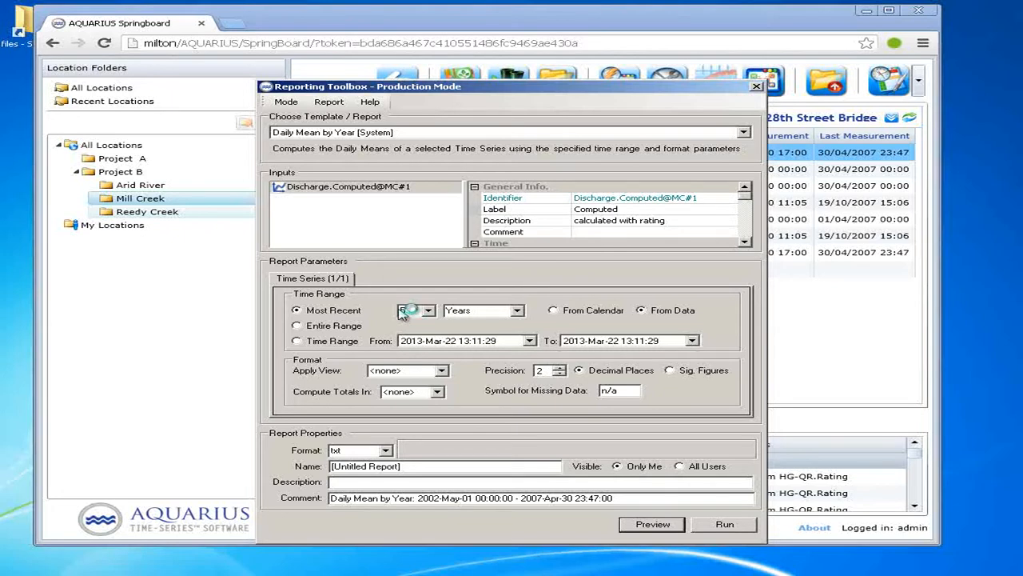
pyautogui.click(329, 103)
pyautogui.click(349, 151)
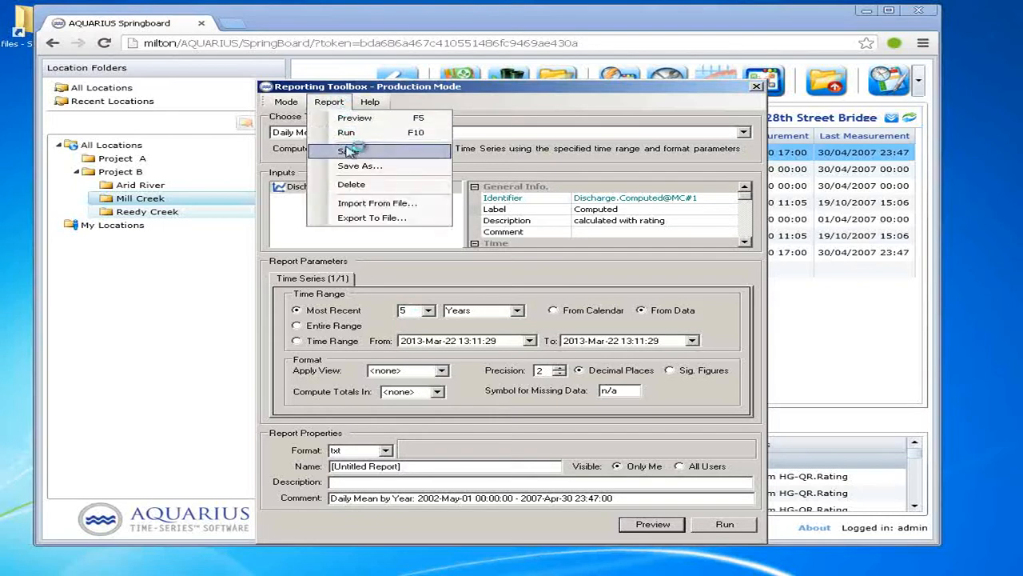
pyautogui.click(387, 166)
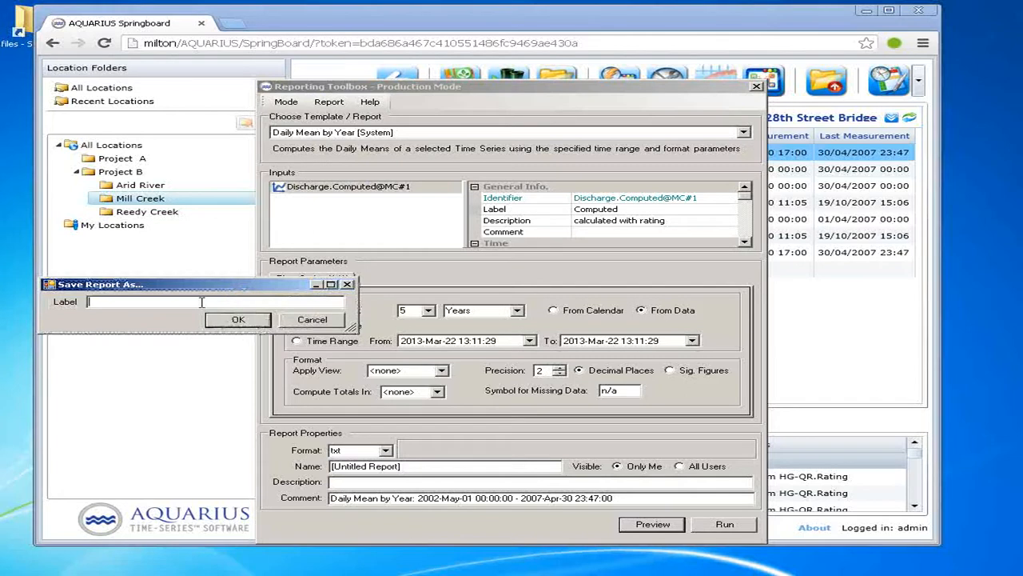
pyautogui.click(202, 302)
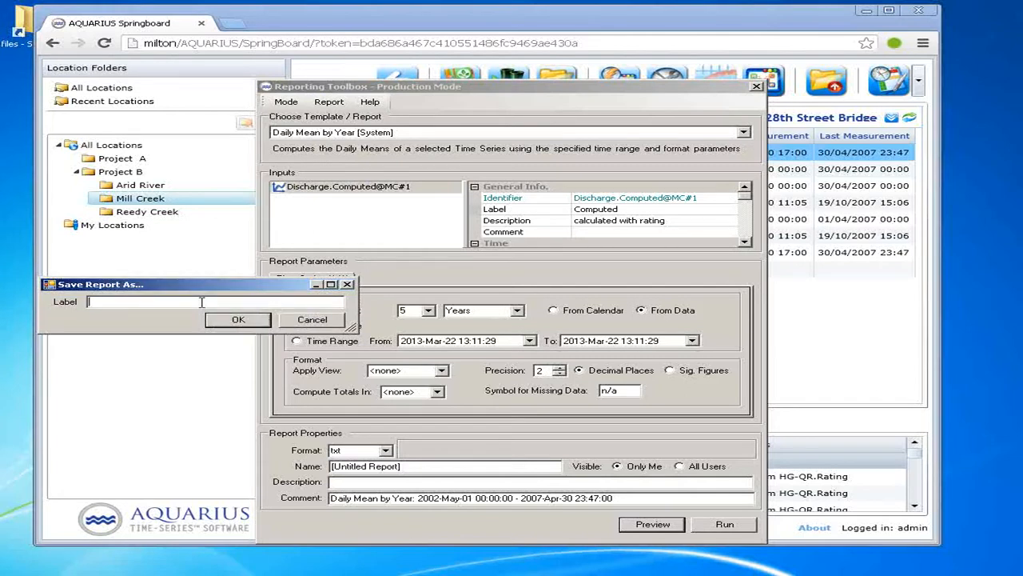
pyautogui.write('5 eyars')
pyautogui.press('BackSpace')
pyautogui.press('BackSpace')
pyautogui.press('BackSpace')
pyautogui.press('BackSpace')
pyautogui.press('BackSpace')
pyautogui.write('years, txt file')
pyautogui.click(238, 320)
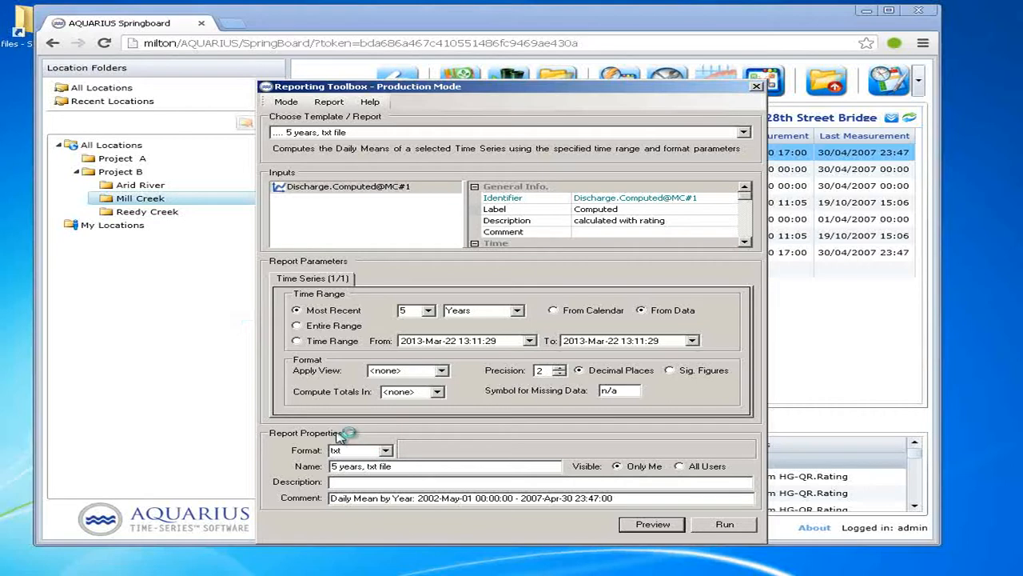
# Select the saved "5 years, txt file" report from the template list and close the Reporting Toolbox
pyautogui.click(744, 132)
pyautogui.click(745, 148)
pyautogui.click(744, 148)
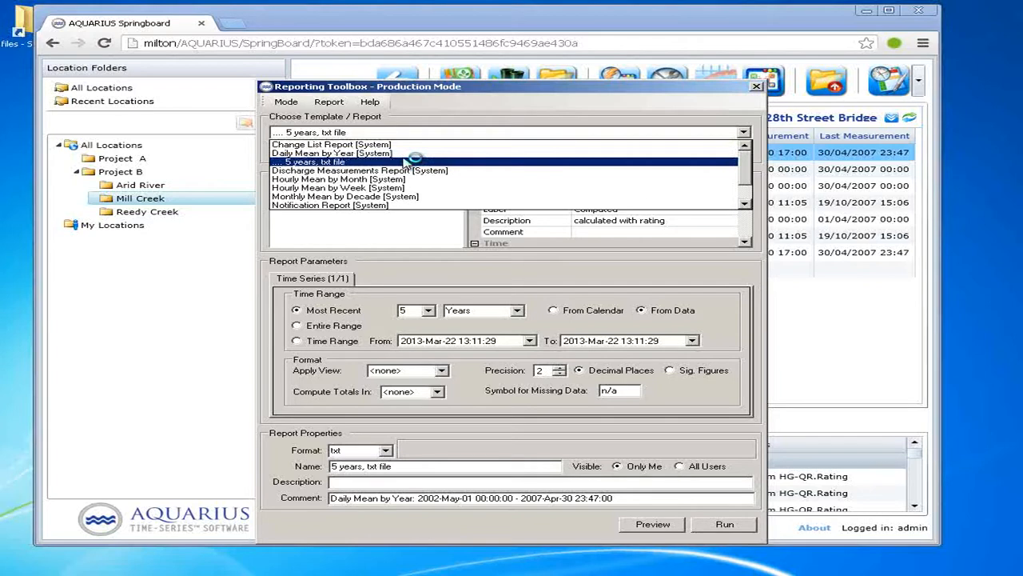
pyautogui.click(407, 162)
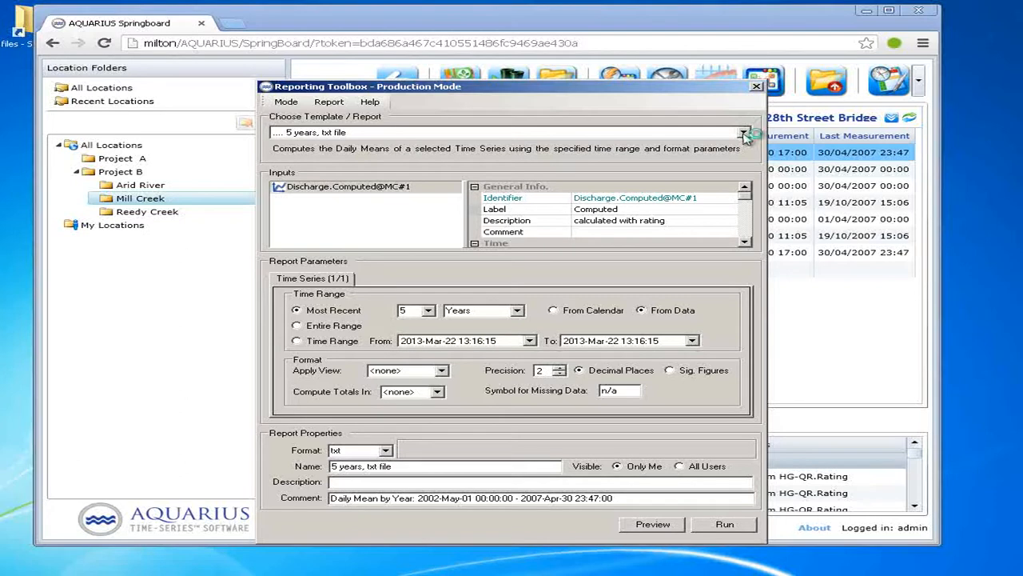
pyautogui.click(759, 87)
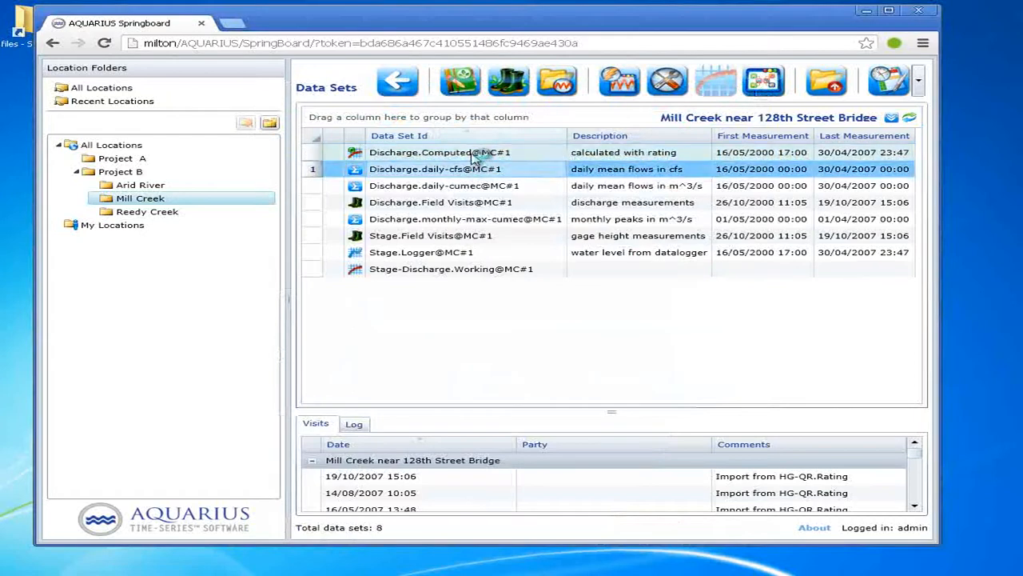
# Reopen the report tool on the Discharge.Computed@MC#1 data set and load the saved "5 years, txt file" report
pyautogui.click(894, 80)
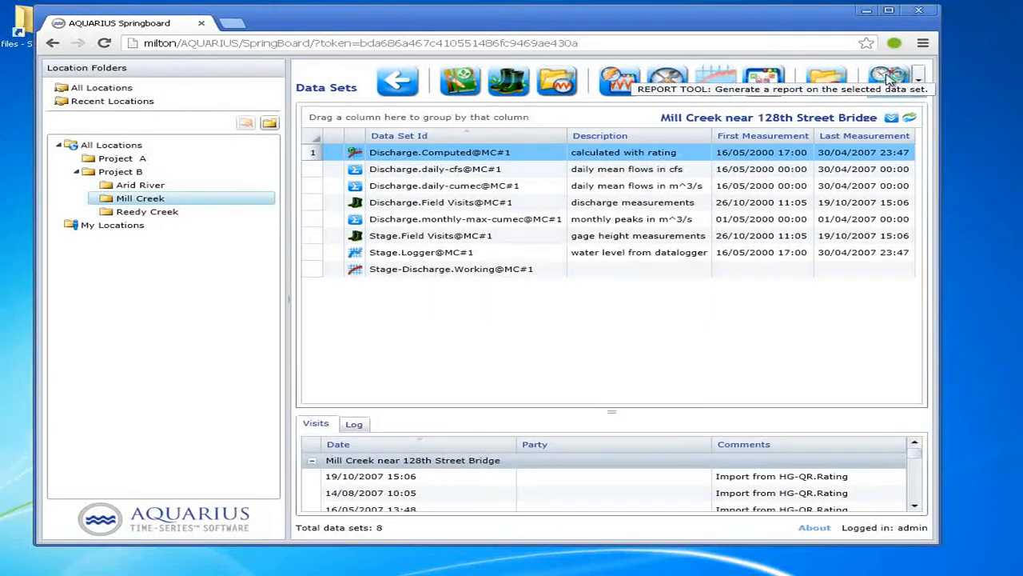
pyautogui.click(889, 78)
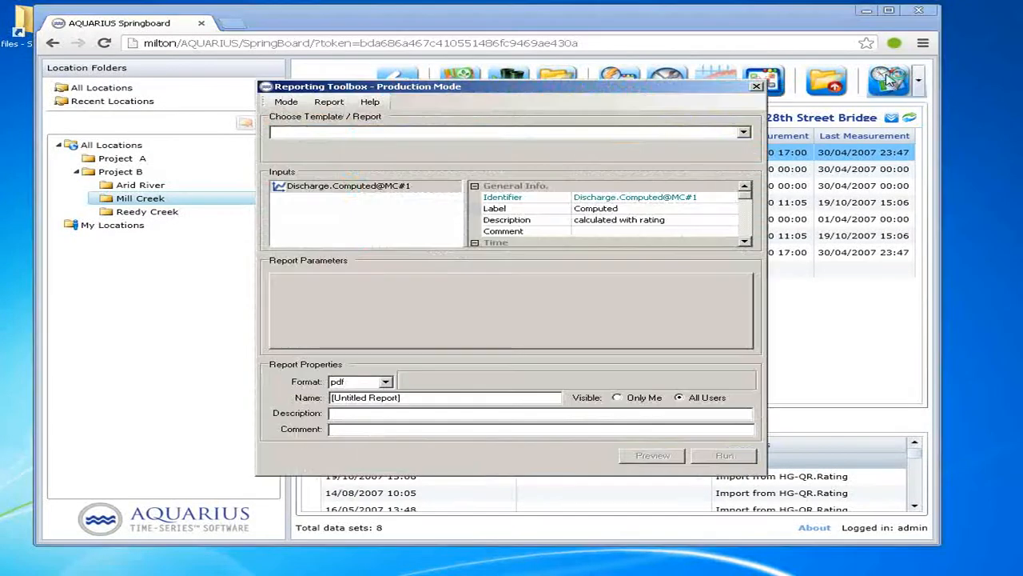
pyautogui.click(744, 132)
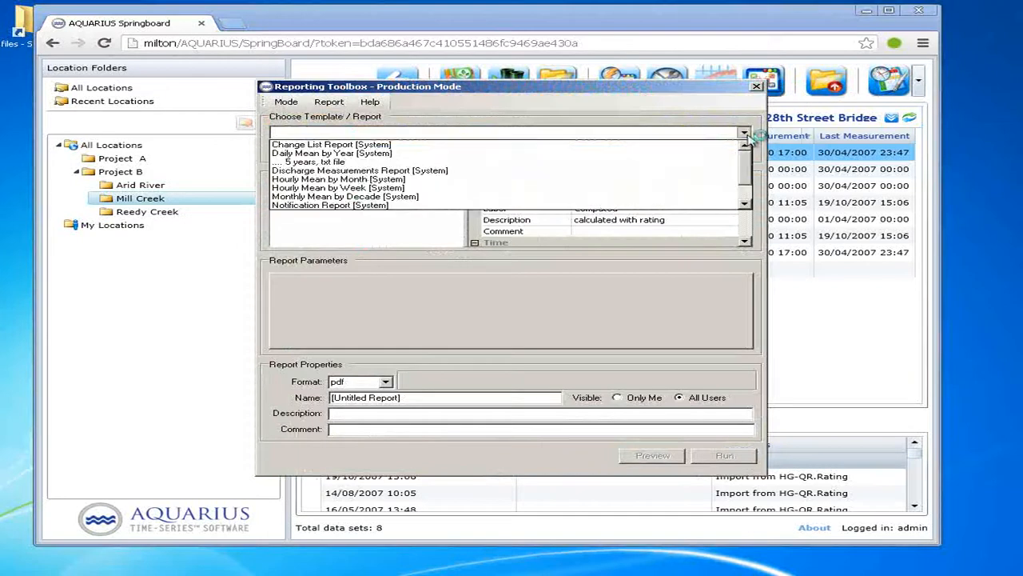
pyautogui.click(400, 163)
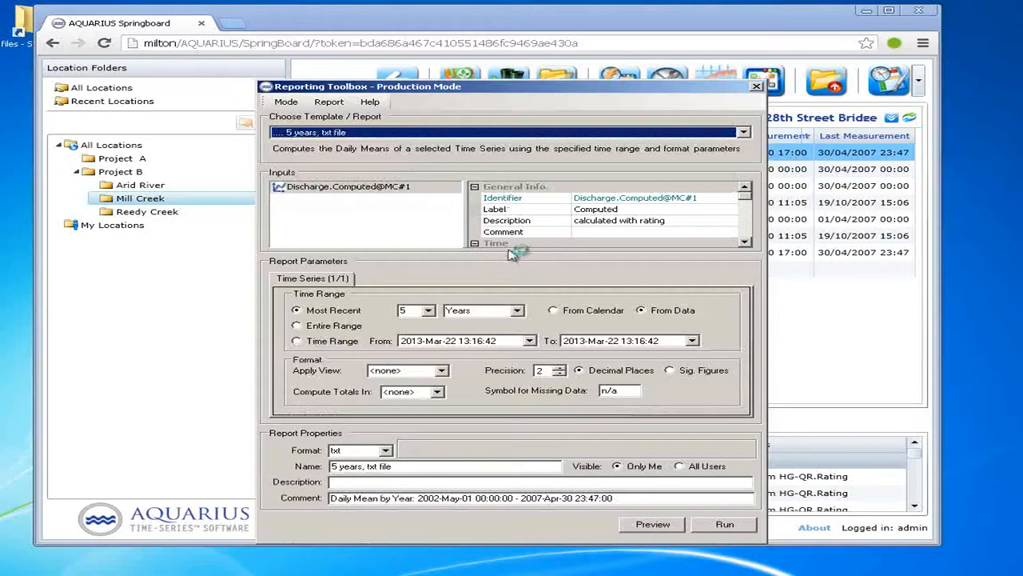
# Run the report and save its output as test2.txt in C:\Temp\files
pyautogui.click(724, 523)
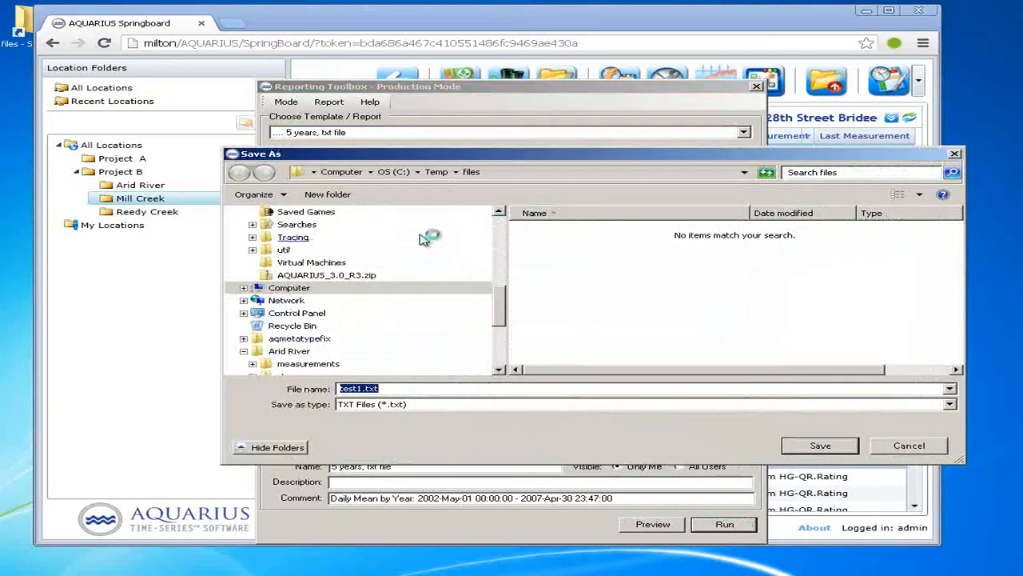
pyautogui.click(386, 390)
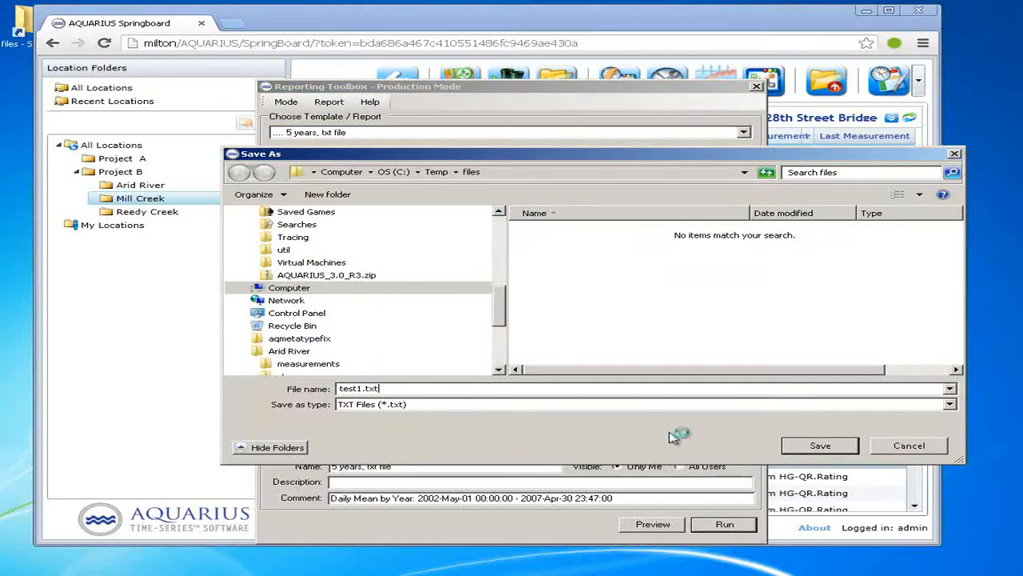
pyautogui.click(363, 389)
pyautogui.press('BackSpace')
pyautogui.write('2')
pyautogui.click(820, 446)
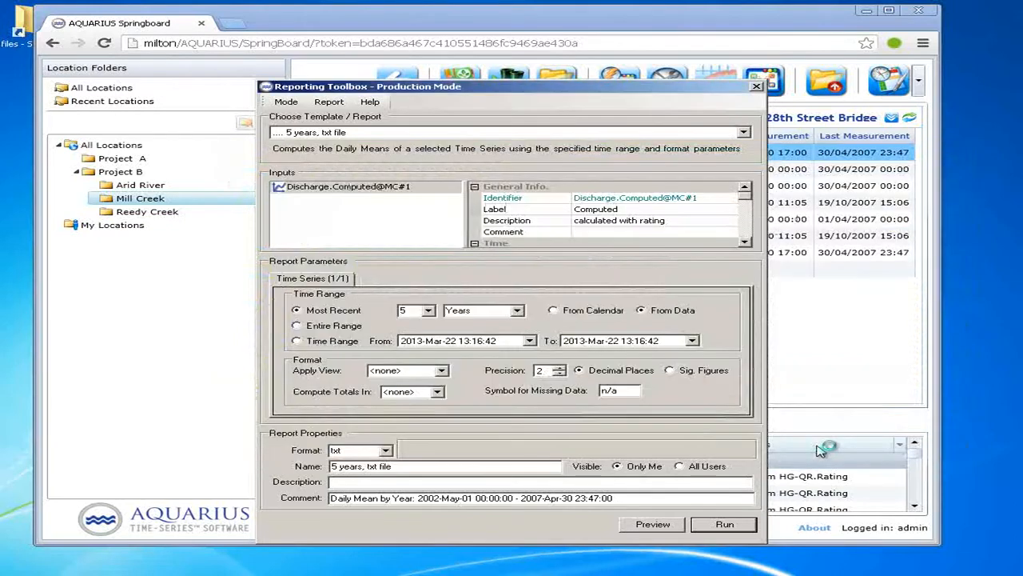
# Open test2.txt from the files folder, examine its yearly daily mean tables, and close the file and folder
pyautogui.doubleClick(22, 22)
pyautogui.doubleClick(154, 118)
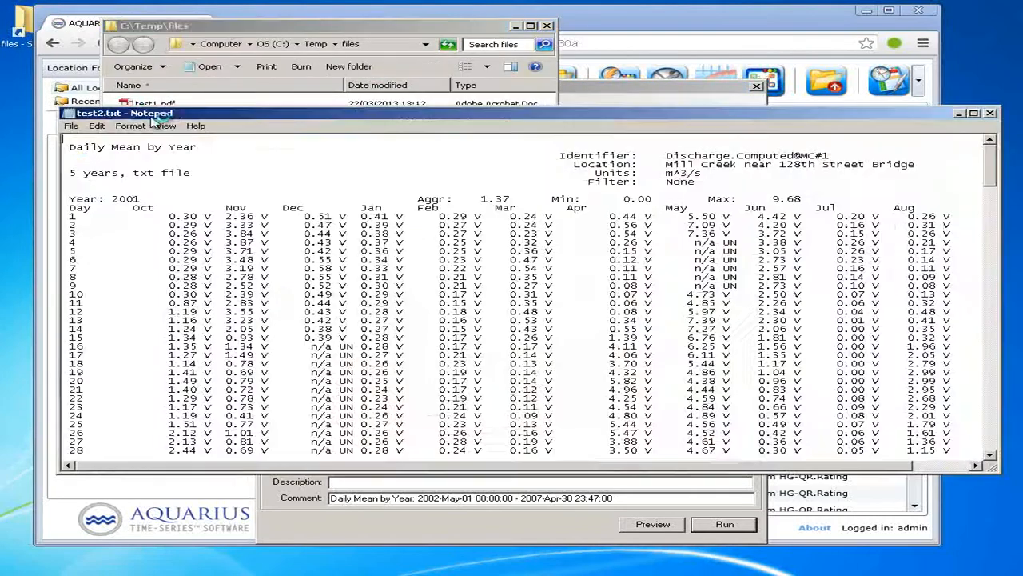
pyautogui.scroll(-13, 292, 160)
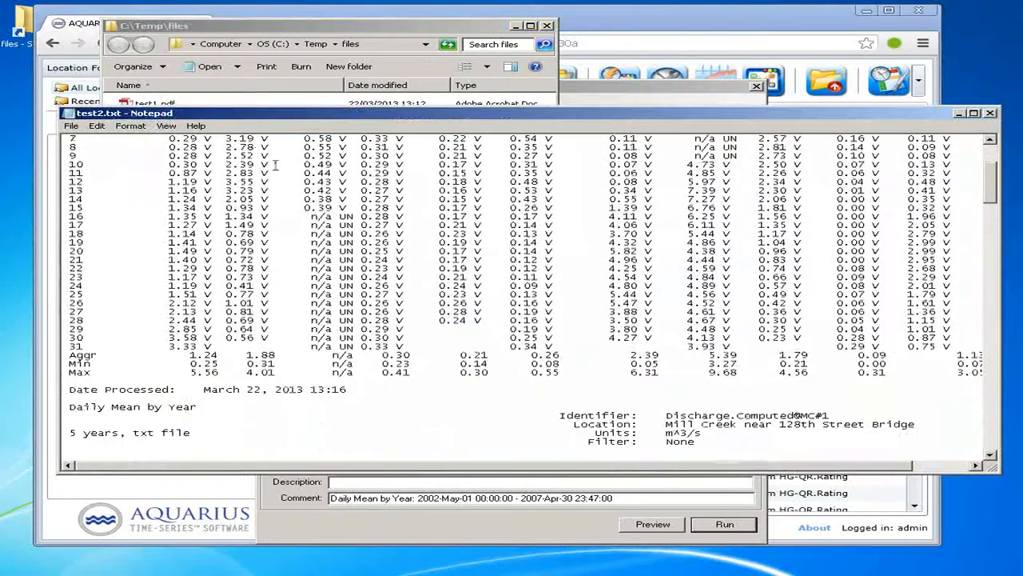
pyautogui.scroll(-15, 286, 158)
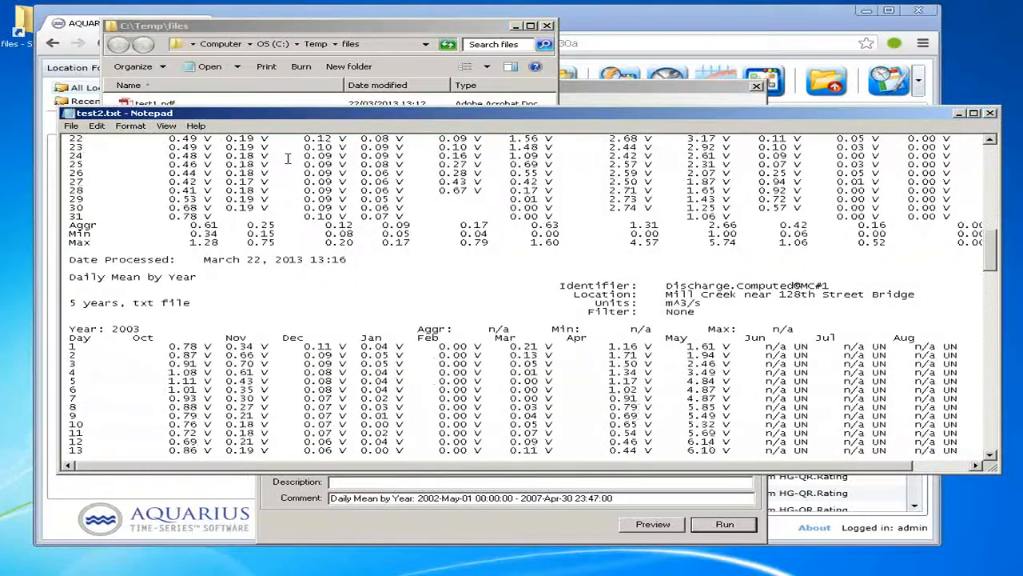
pyautogui.scroll(-4, 285, 158)
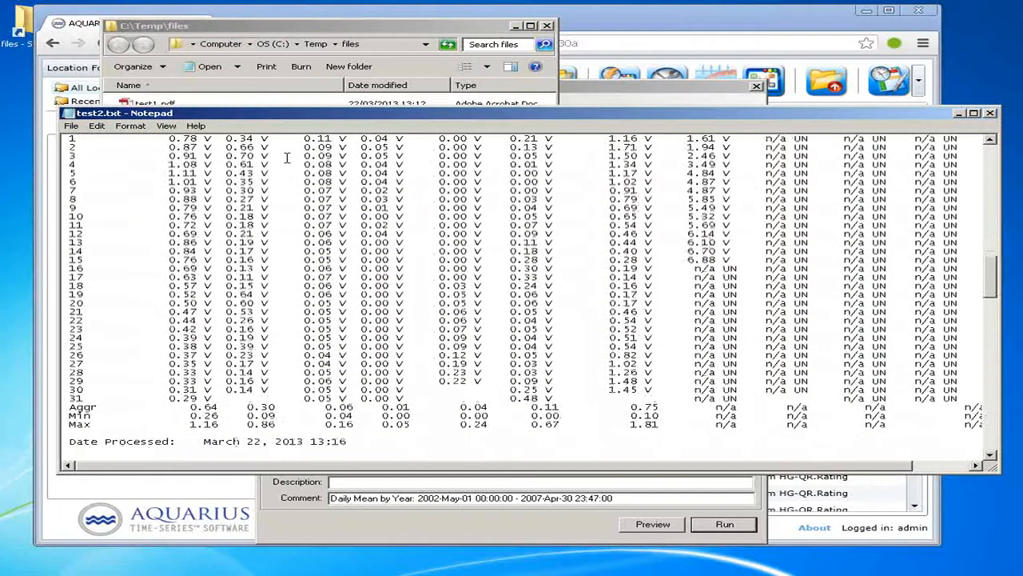
pyautogui.scroll(-4, 286, 157)
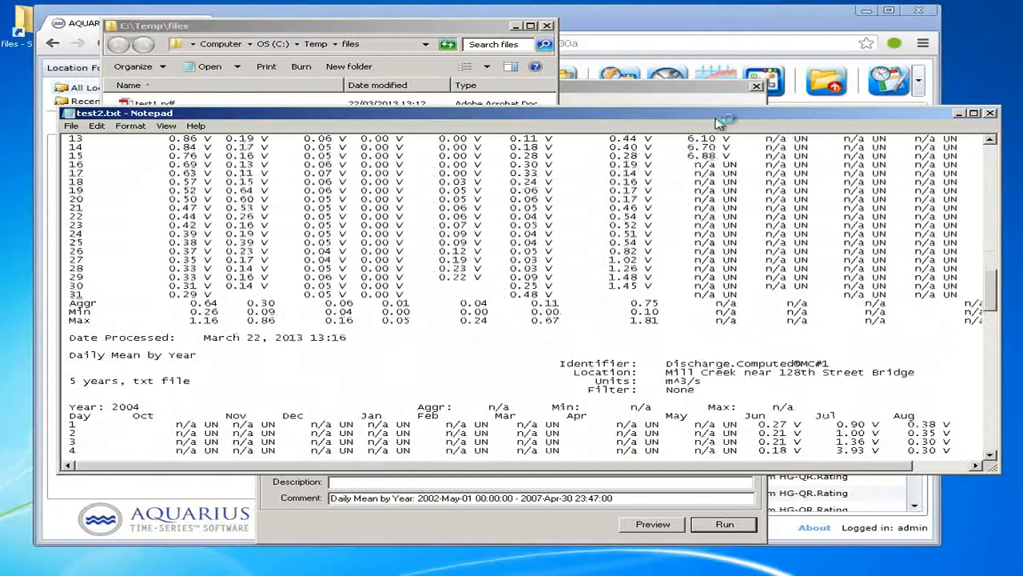
pyautogui.click(990, 113)
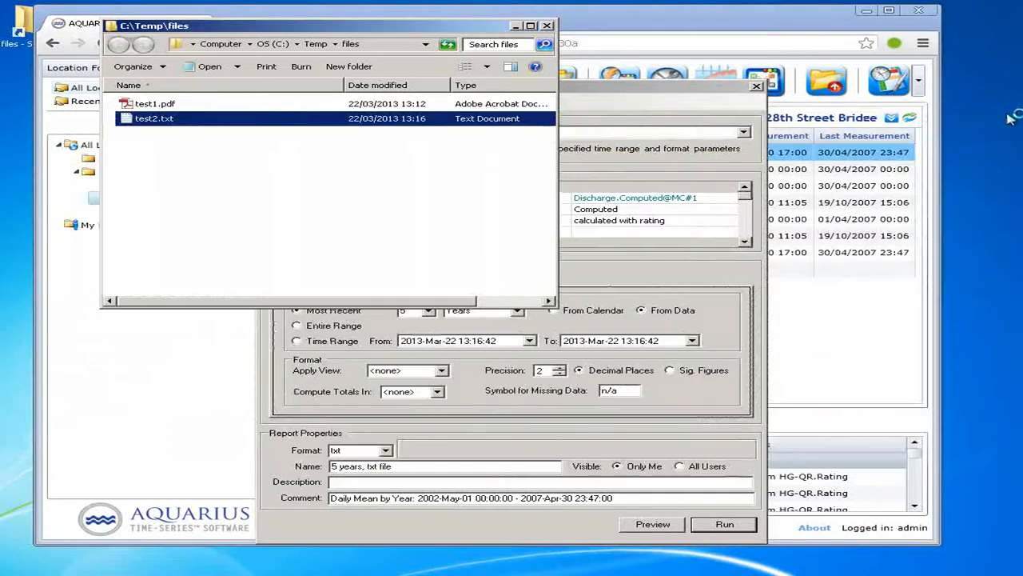
pyautogui.click(547, 26)
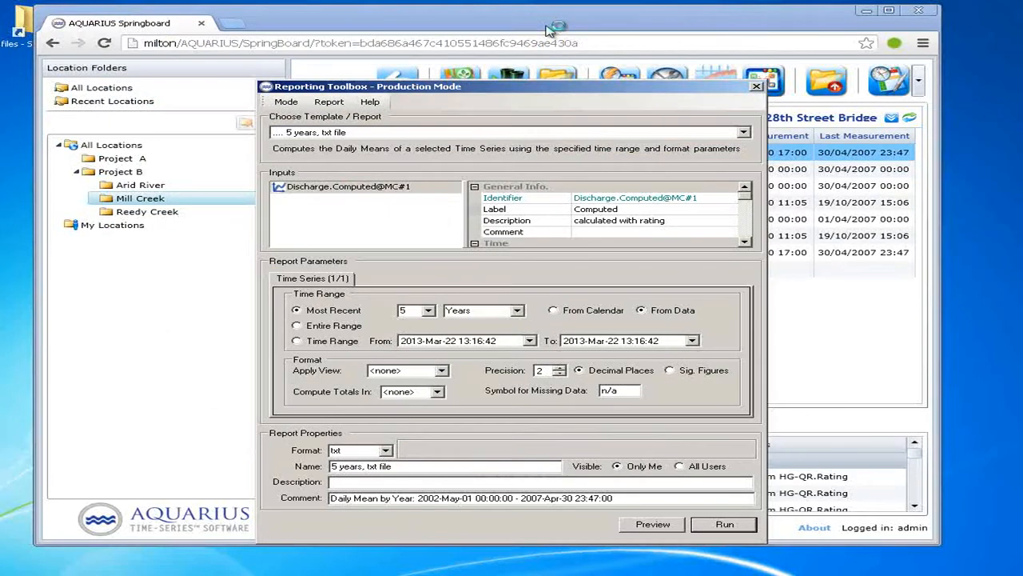
# Delete the saved "5 years, txt file" report, check the template list, and close the Reporting Toolbox
pyautogui.click(744, 132)
pyautogui.scroll(1, 571, 166)
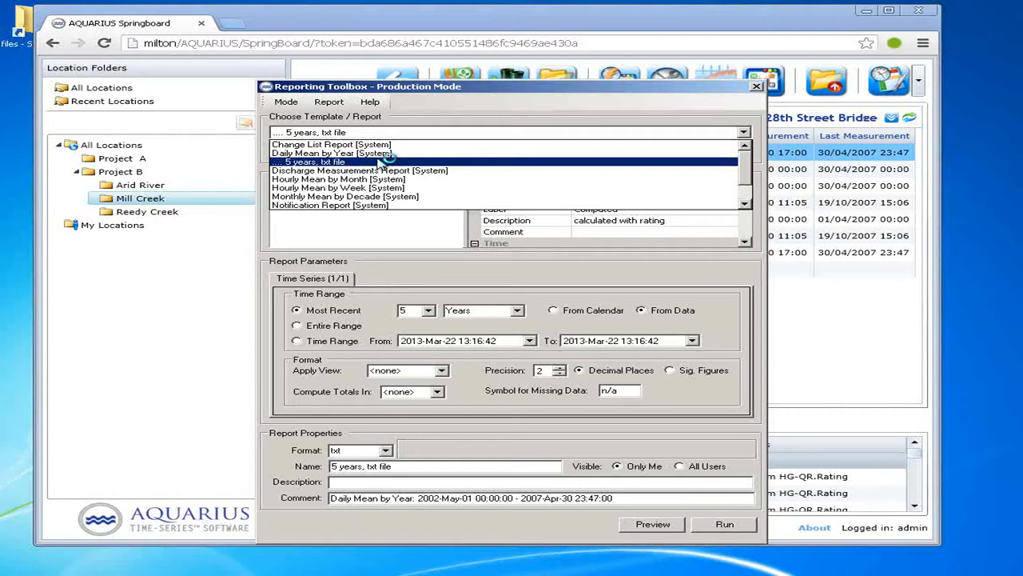
pyautogui.click(359, 162)
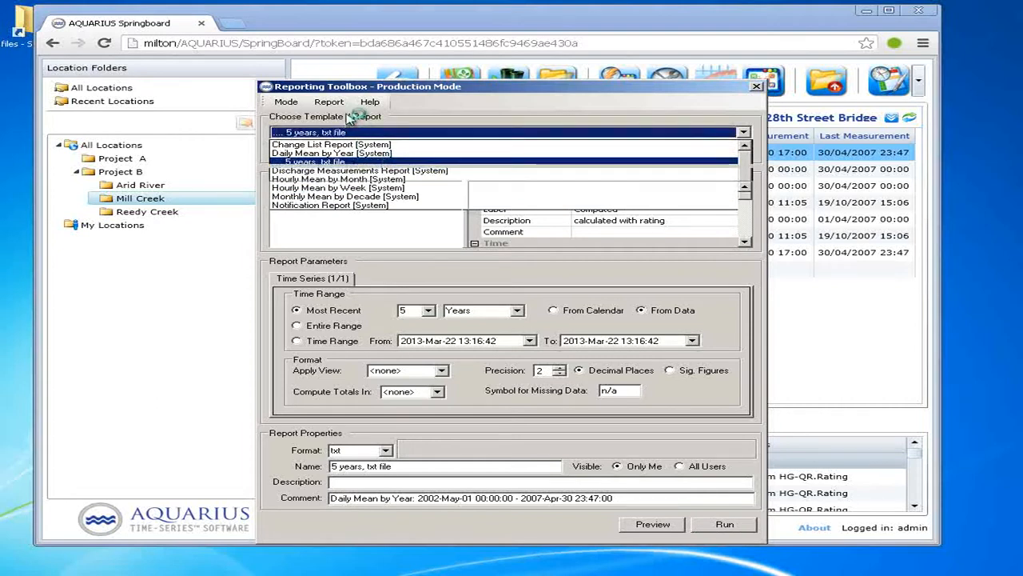
pyautogui.click(331, 102)
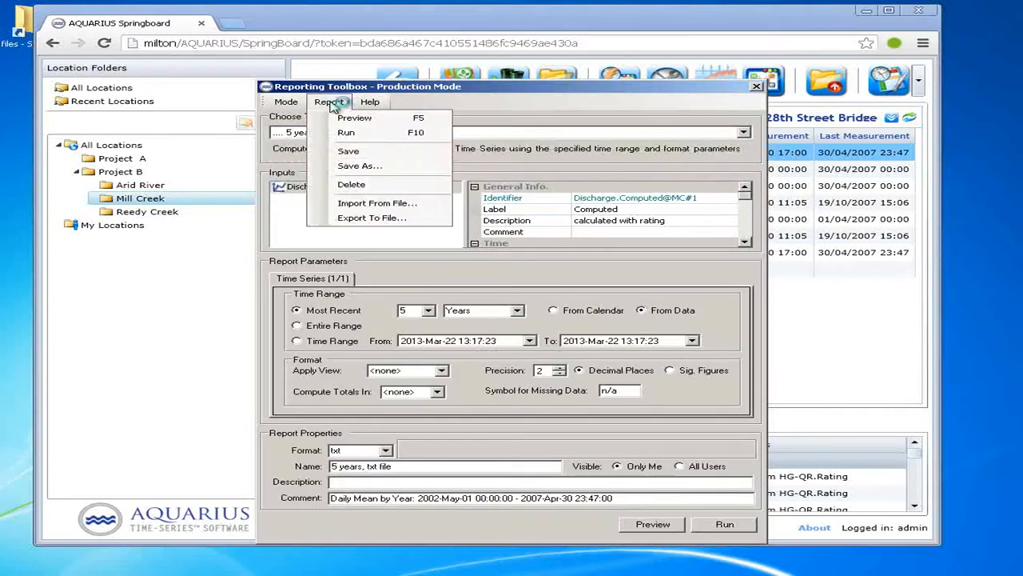
pyautogui.click(351, 185)
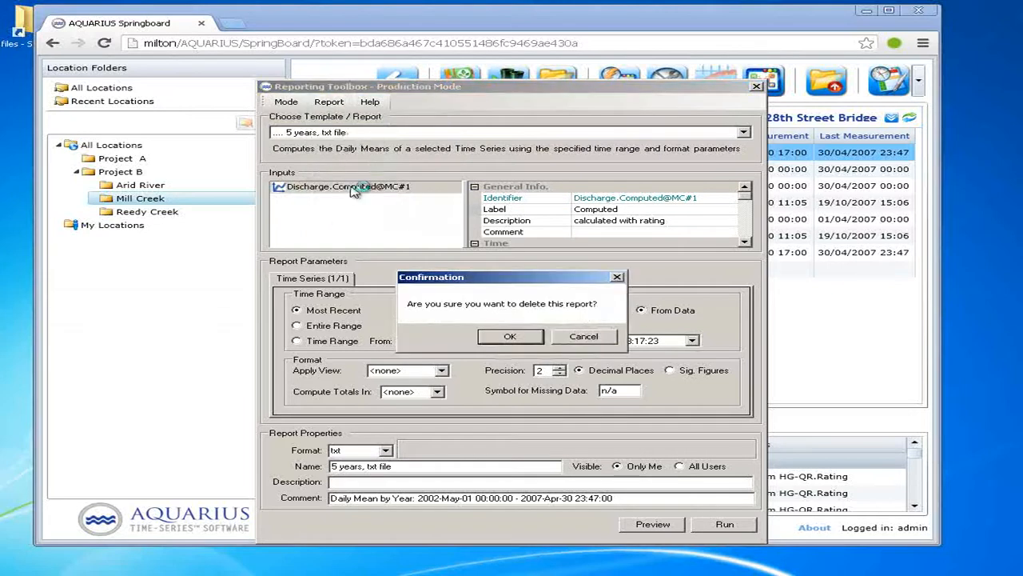
pyautogui.click(526, 339)
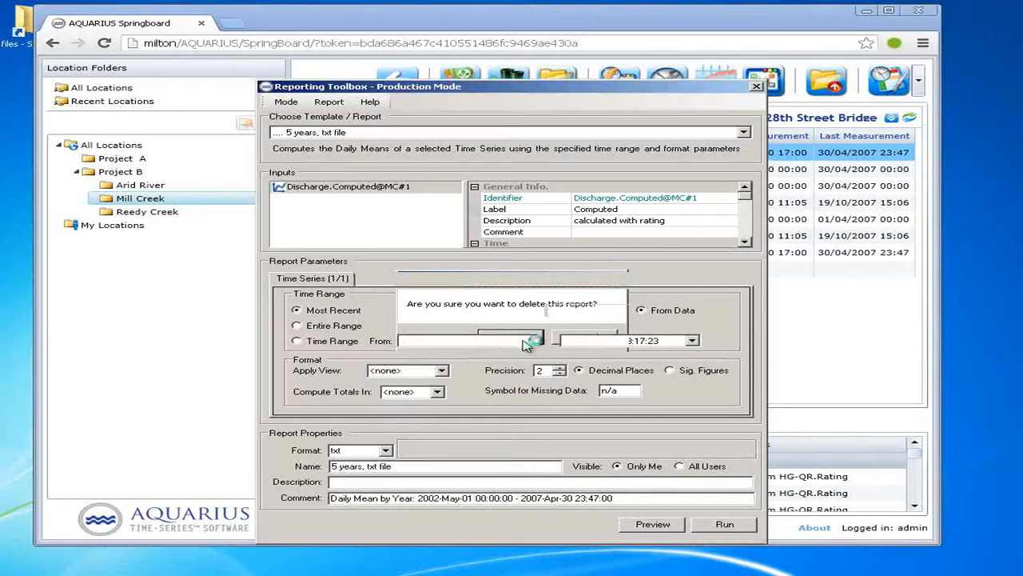
pyautogui.click(526, 342)
pyautogui.click(743, 132)
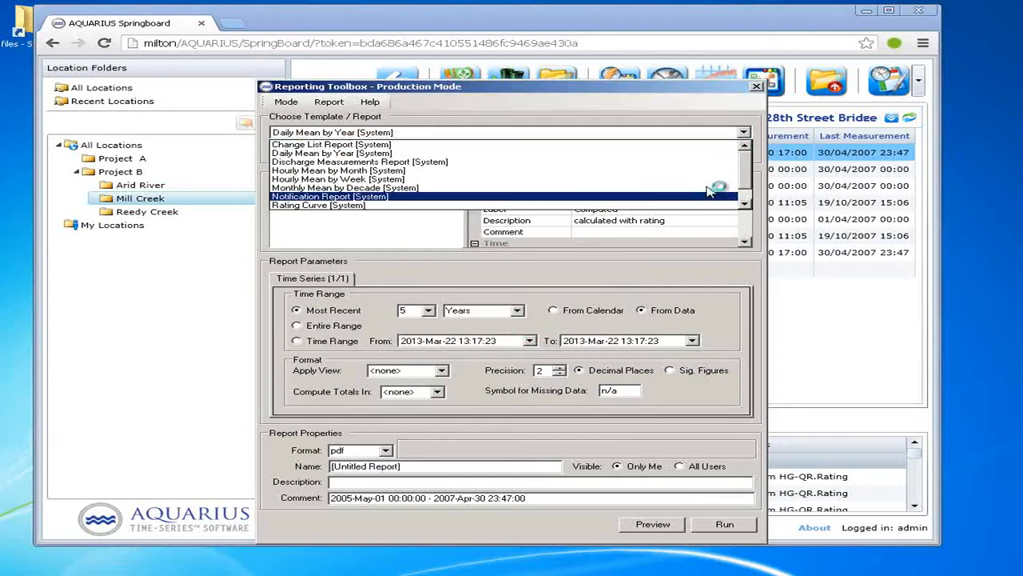
pyautogui.click(693, 96)
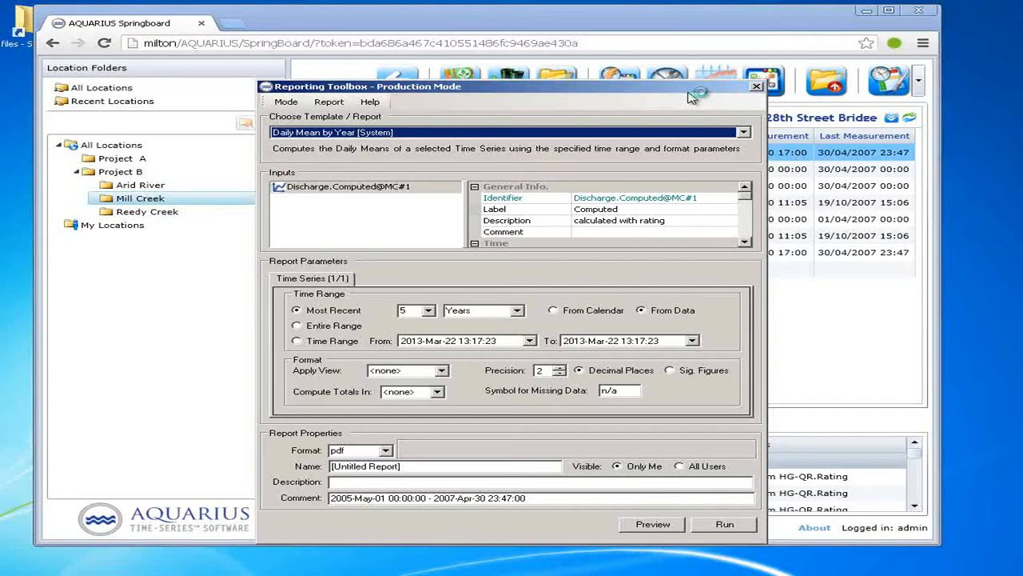
pyautogui.click(756, 86)
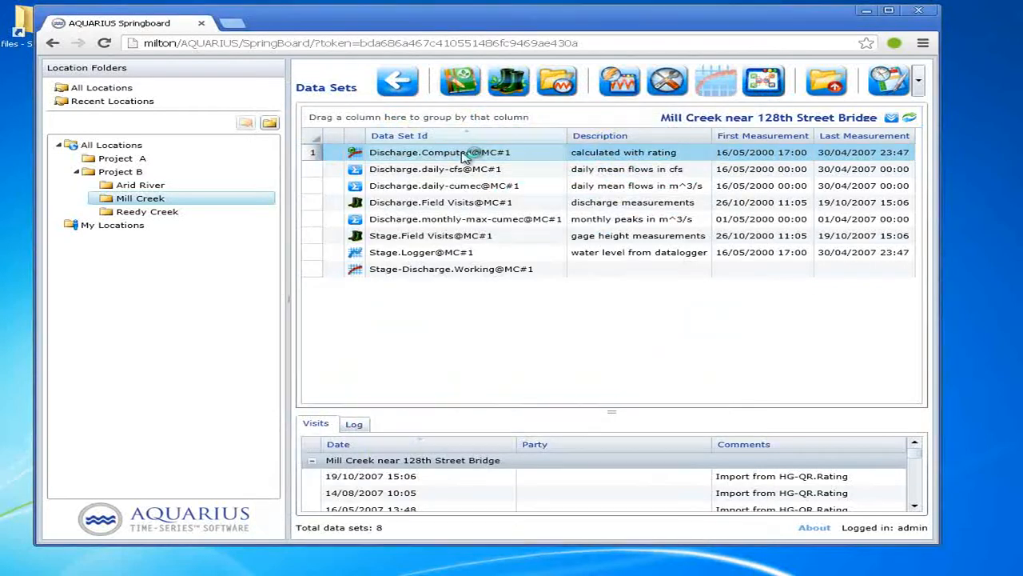
# Reopen the report tool on the Discharge.Computed@MC#1 data set with the Daily Mean by Year system template
pyautogui.click(886, 81)
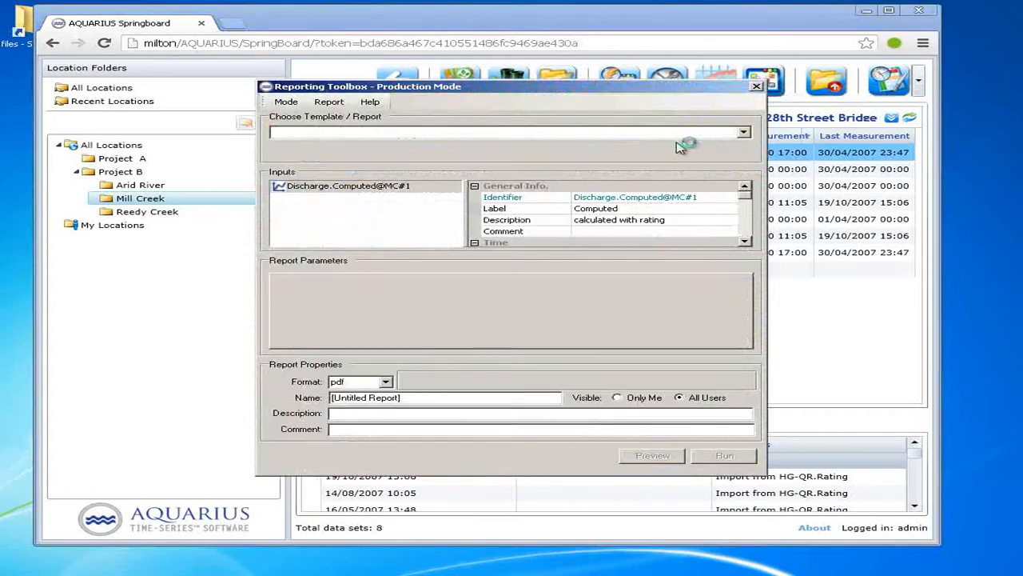
pyautogui.click(670, 135)
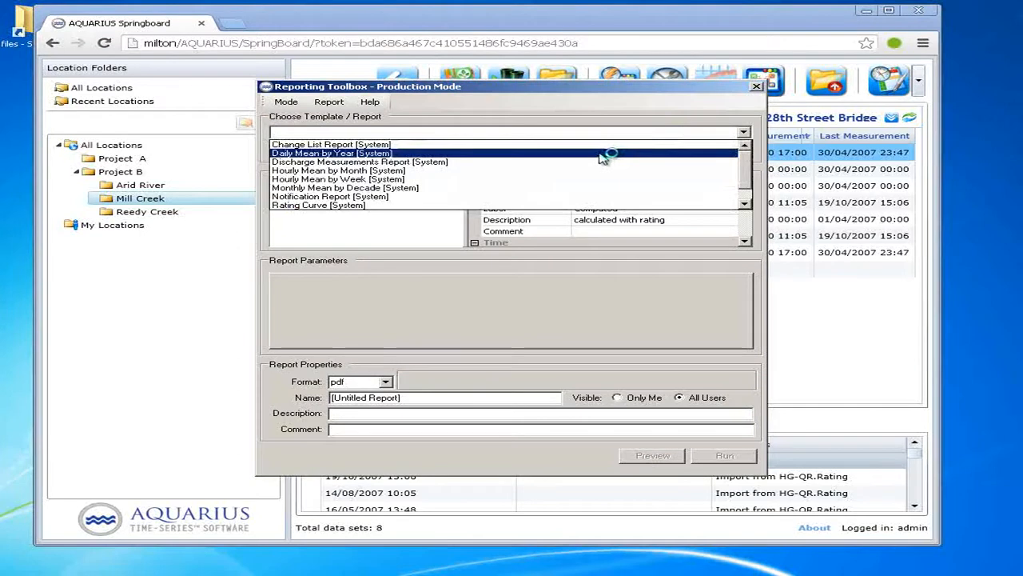
pyautogui.click(602, 154)
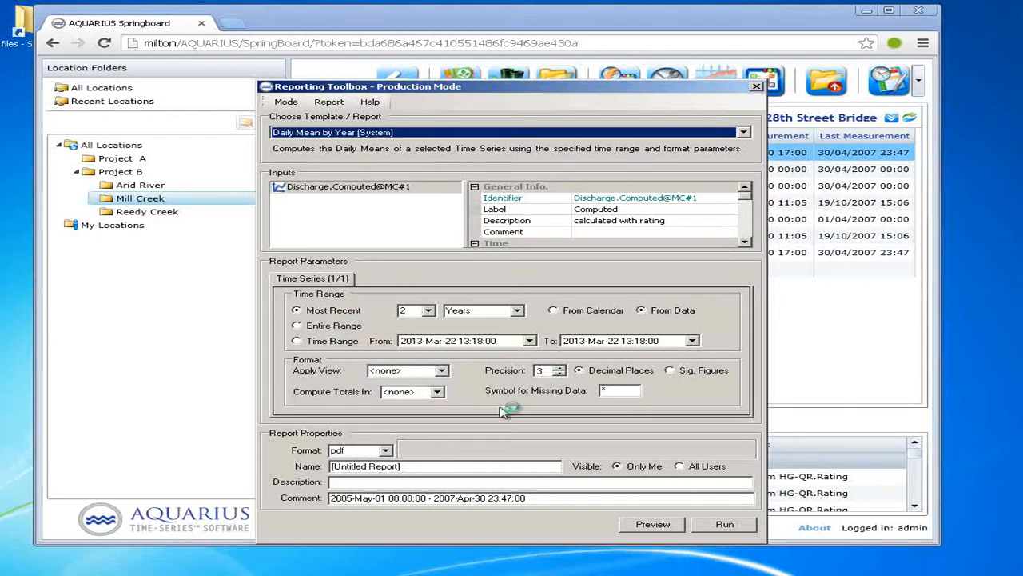
pyautogui.click(334, 104)
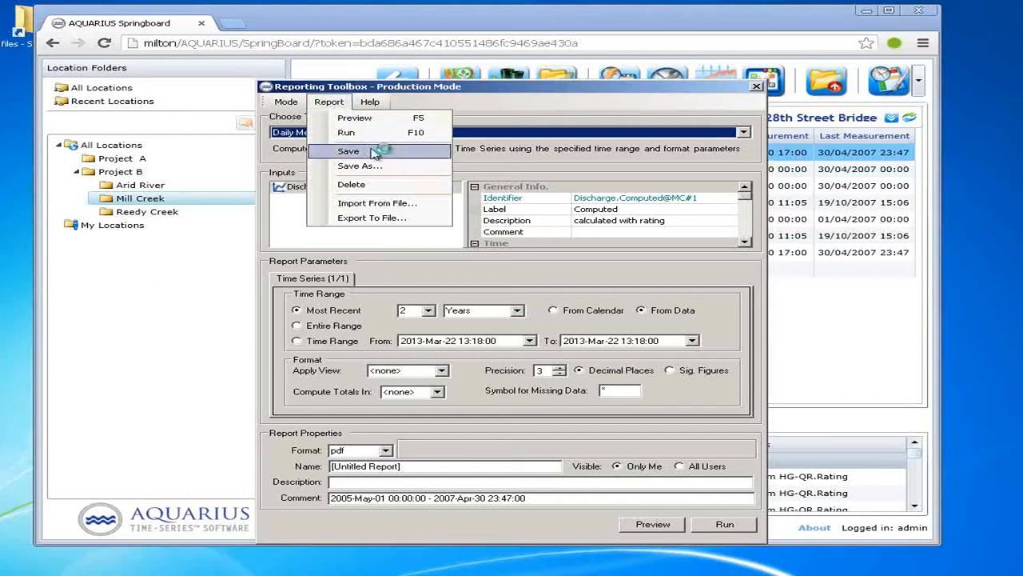
pyautogui.click(493, 136)
pyautogui.click(494, 136)
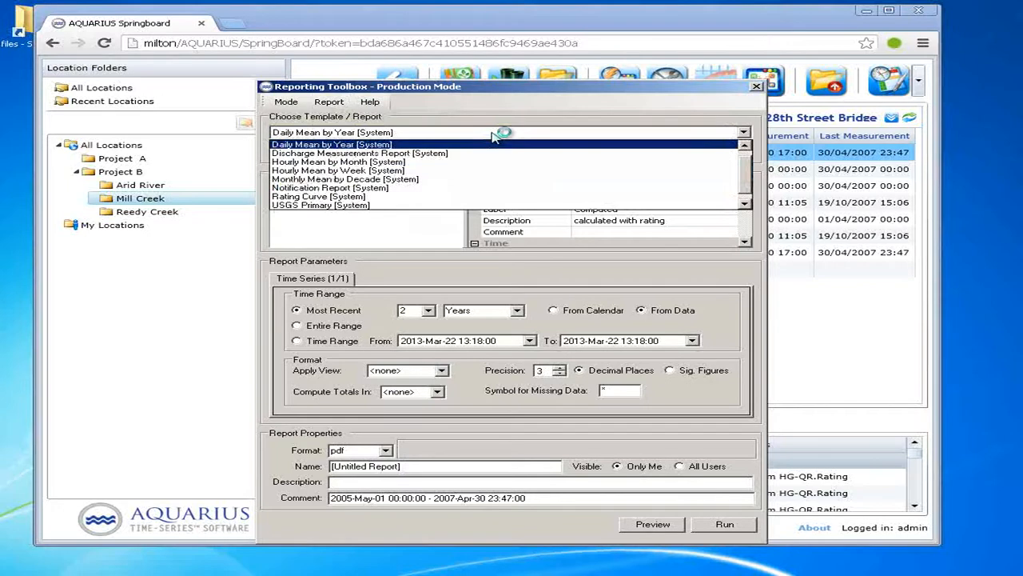